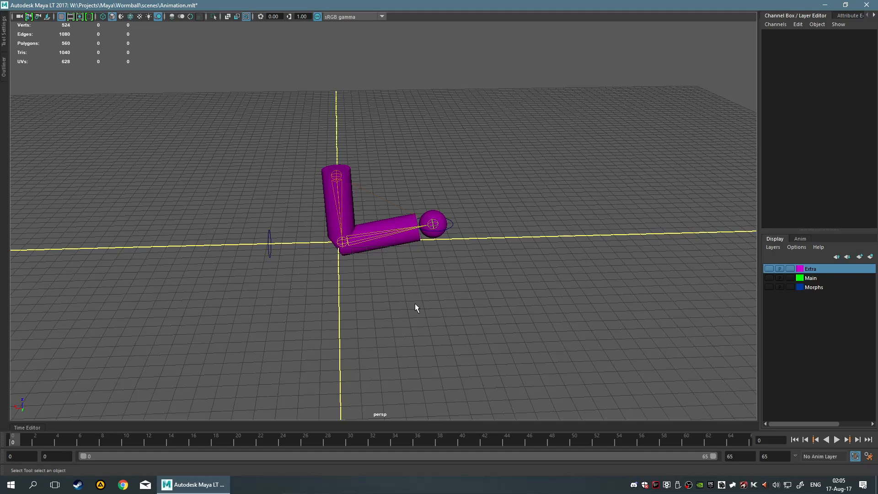
Open the Time Editor and add the animation of both control circles to it as a clip.
left_click(21, 427)
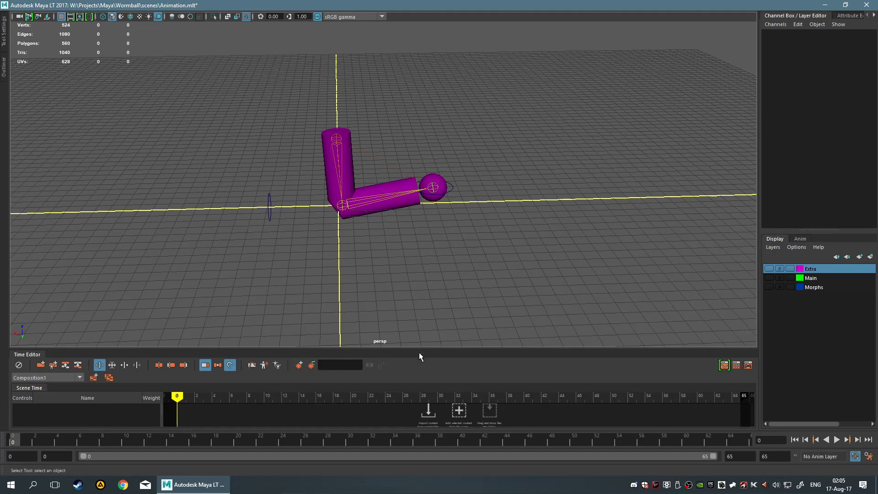
scroll(407, 257, "up", 5)
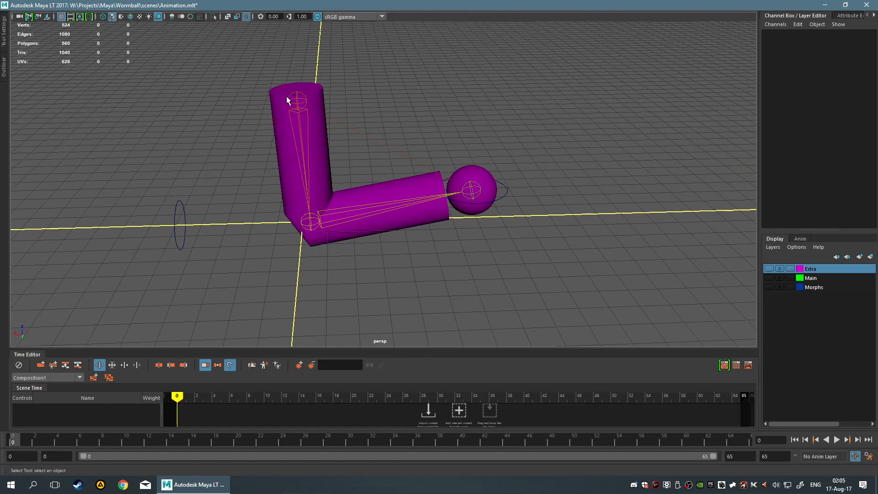
left_click(185, 227)
left_click(500, 187, "shift")
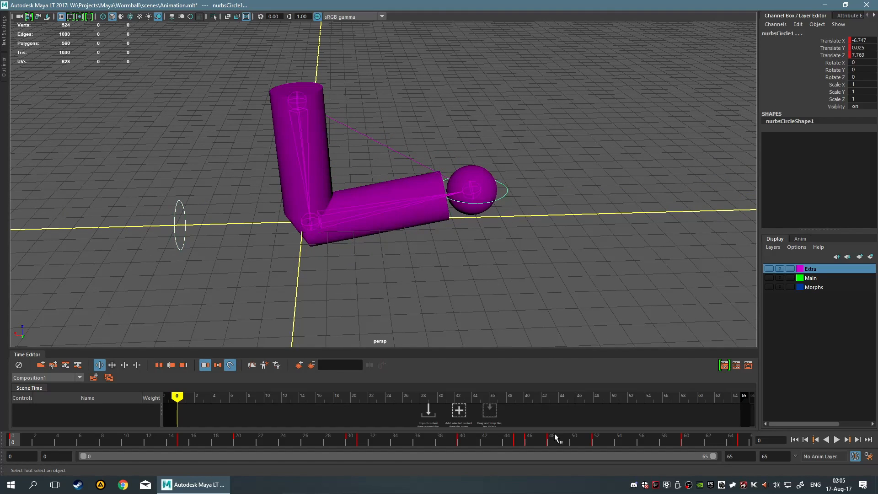
left_click_drag(464, 347, 479, 259)
left_click(458, 359)
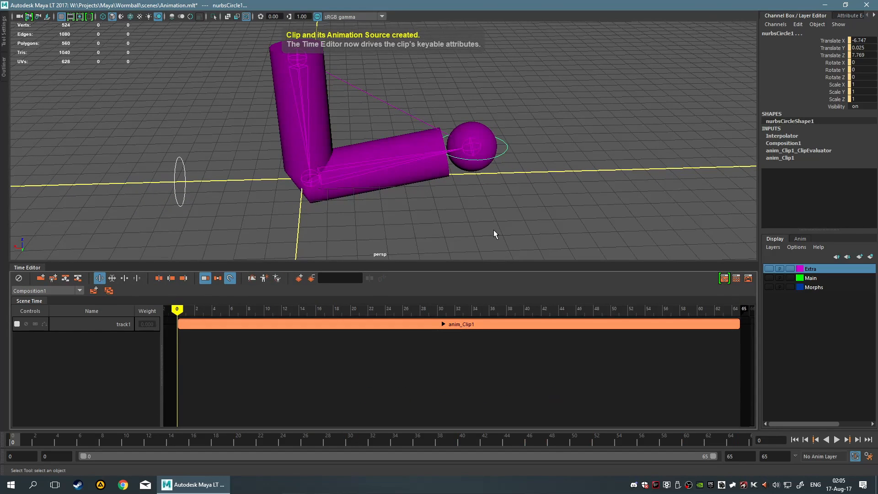
Clear the selection and open the Game Exporter's settings for exporting Time Editor clips.
left_click(447, 209)
left_click(298, 56)
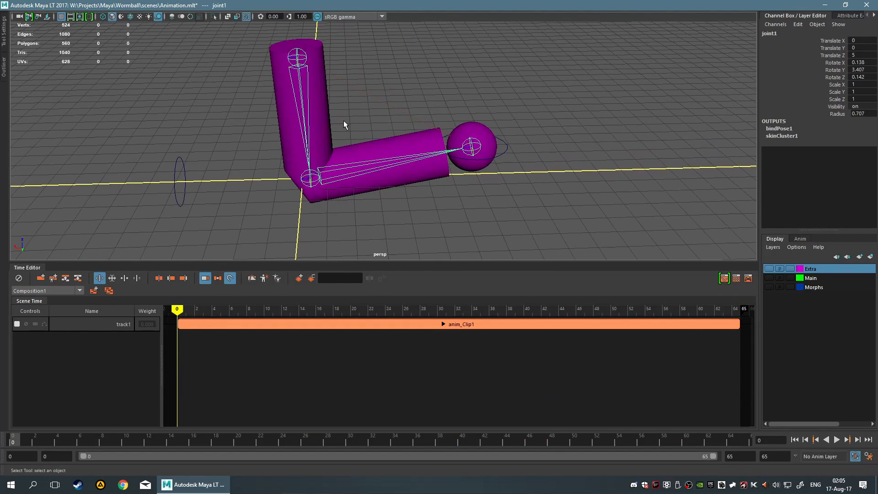
left_click(440, 241)
left_click(746, 281)
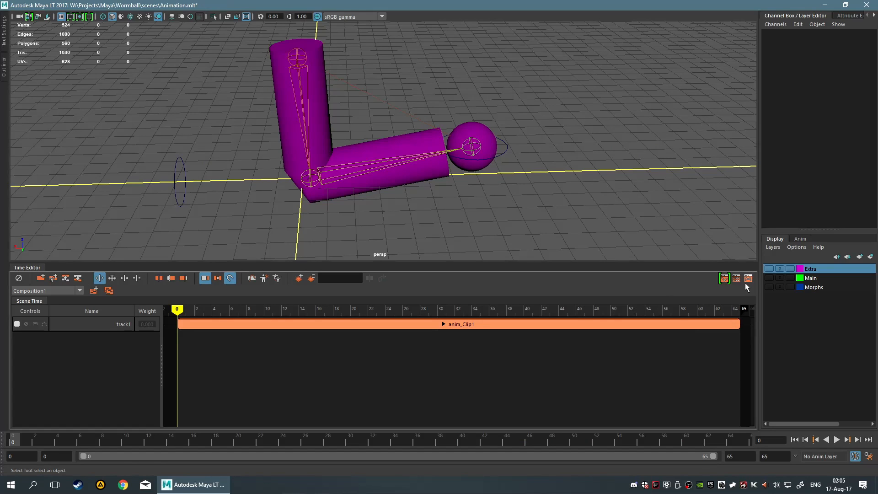
left_click_drag(628, 75, 493, 151)
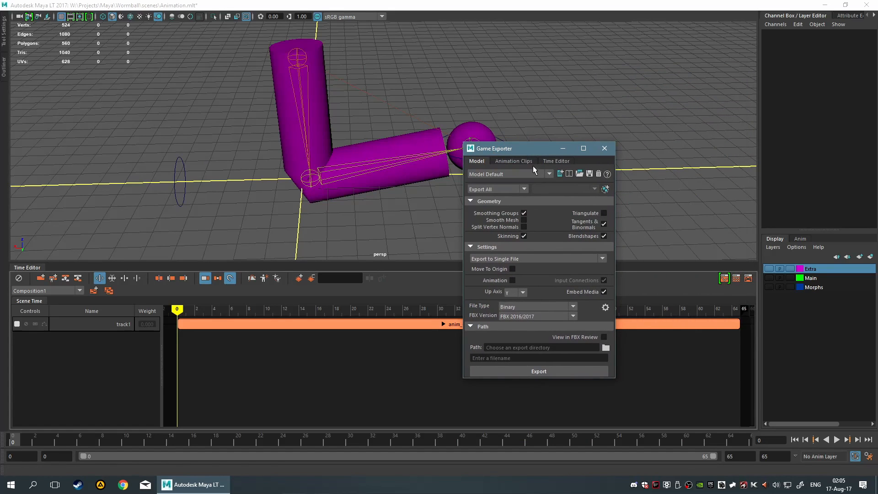
left_click(556, 161)
Select anim_Clip1 and add it to the Game Exporter's list of Time Editor clips.
left_click(298, 321)
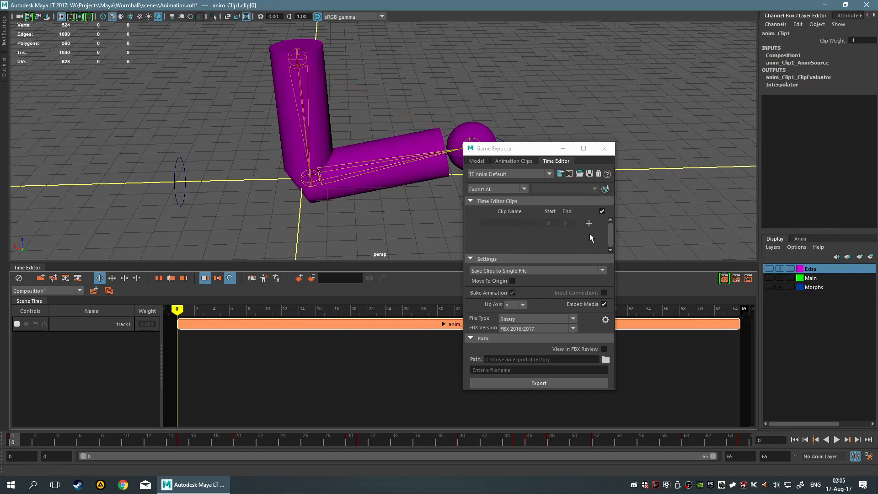
left_click_drag(546, 148, 214, 87)
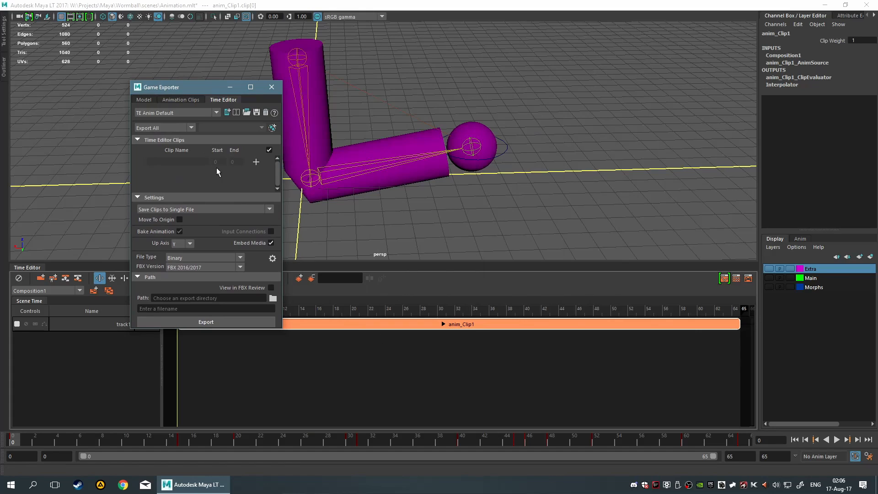
left_click_drag(191, 92, 471, 188)
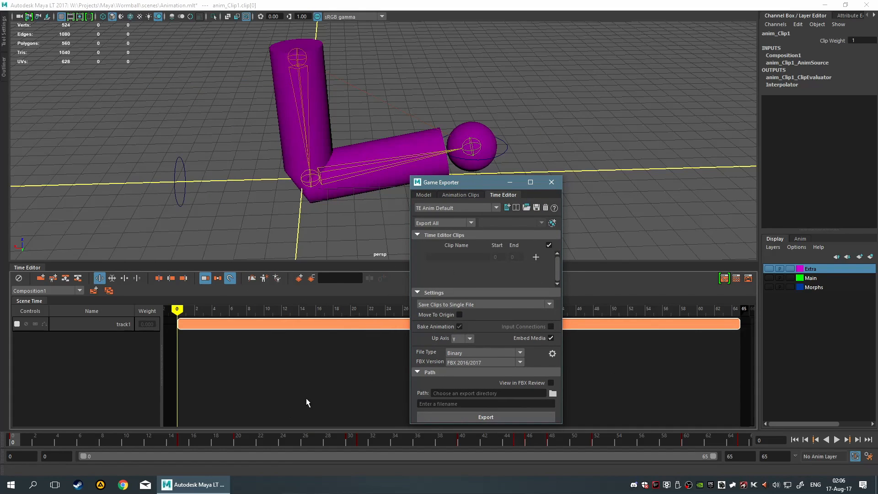
left_click(460, 195)
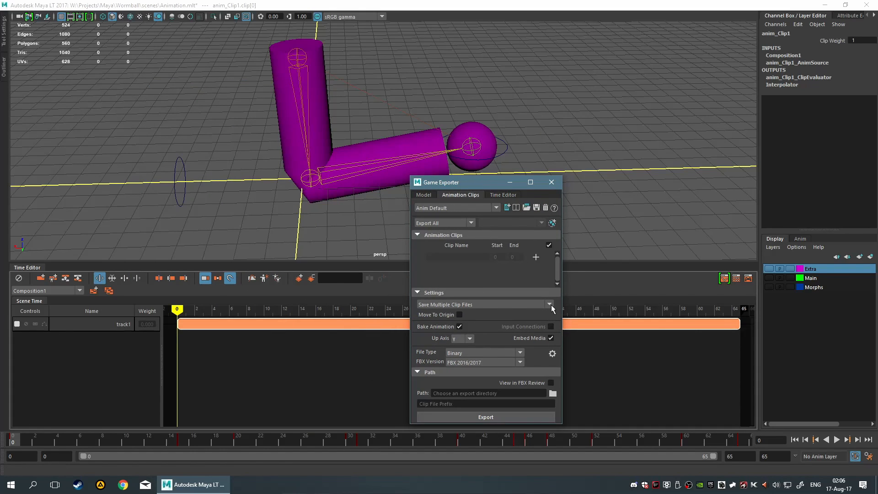
left_click(497, 195)
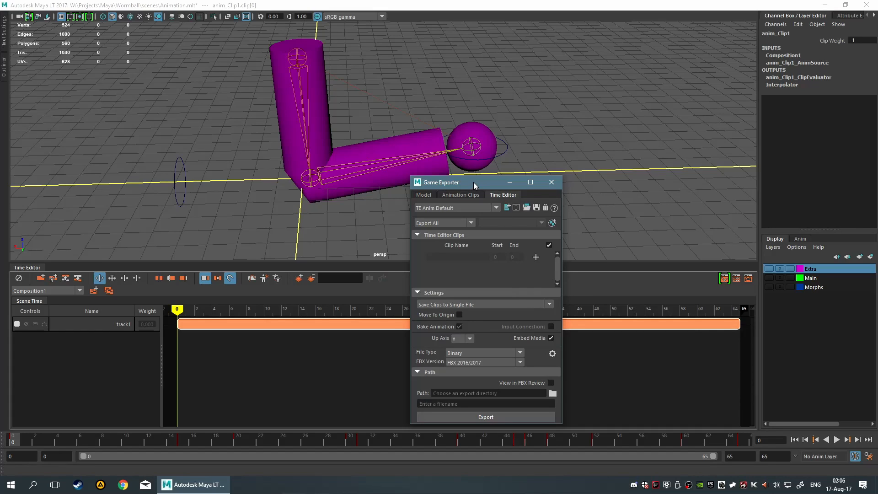
left_click_drag(474, 182, 422, 111)
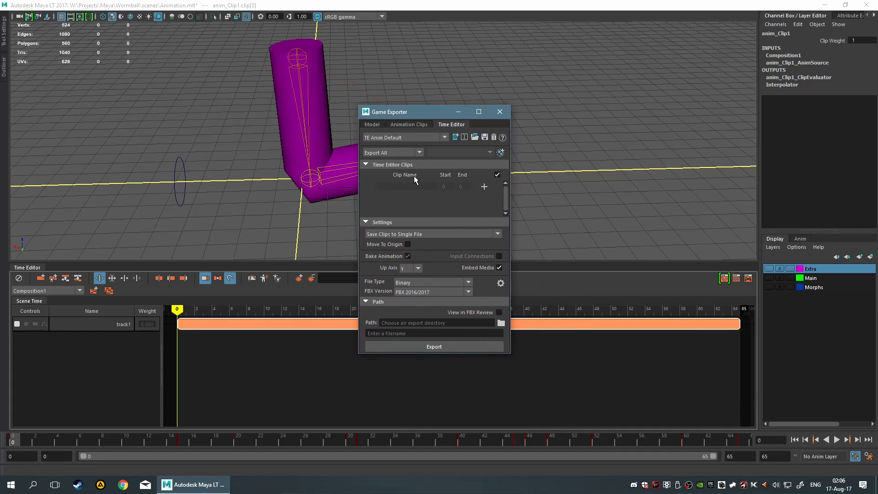
left_click(484, 187)
Set the exporter to Export Selection and select the whole joint hierarchy together with the skinned cylinder mesh.
left_click(403, 152)
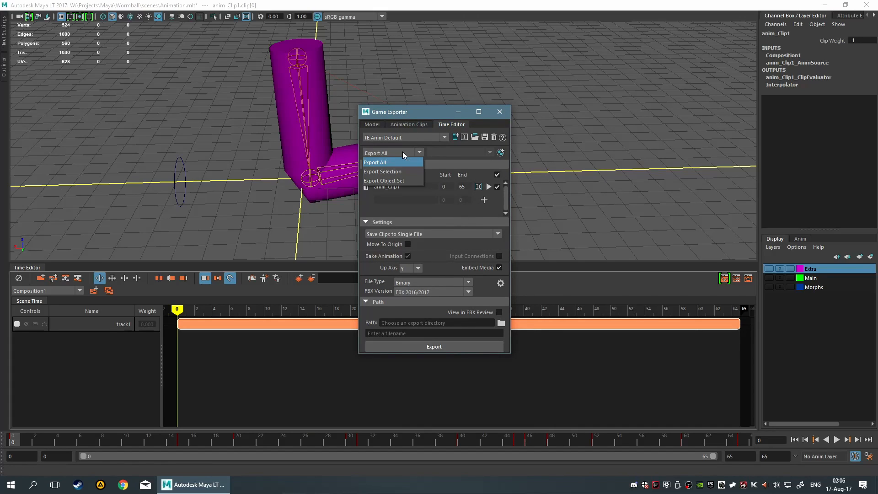
left_click(405, 169)
left_click_drag(416, 112, 563, 114)
left_click(300, 58)
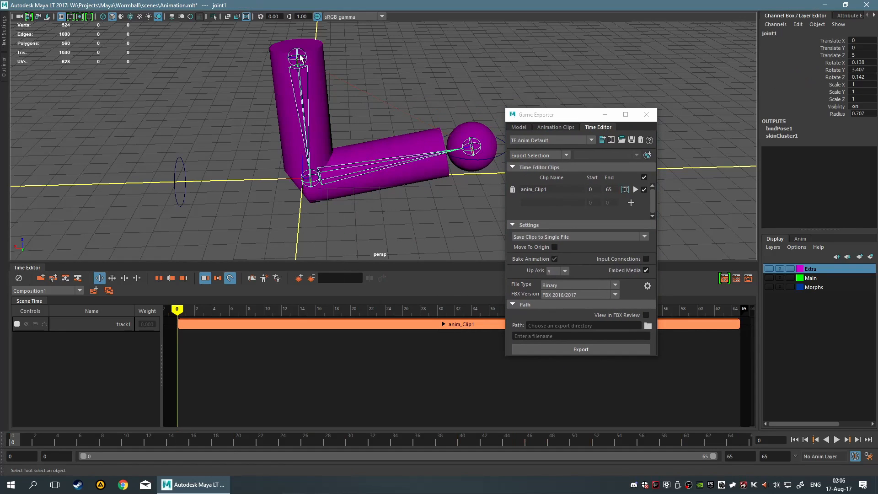
right_click(300, 57)
left_click(308, 139)
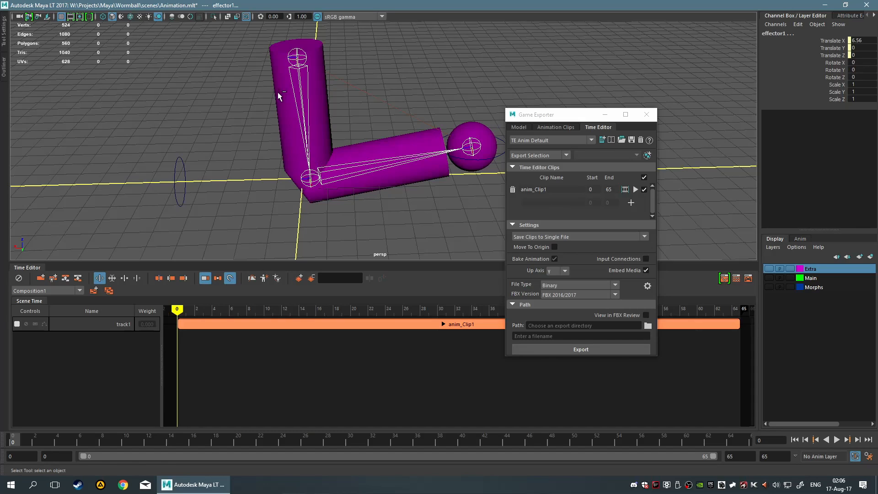
left_click(289, 119)
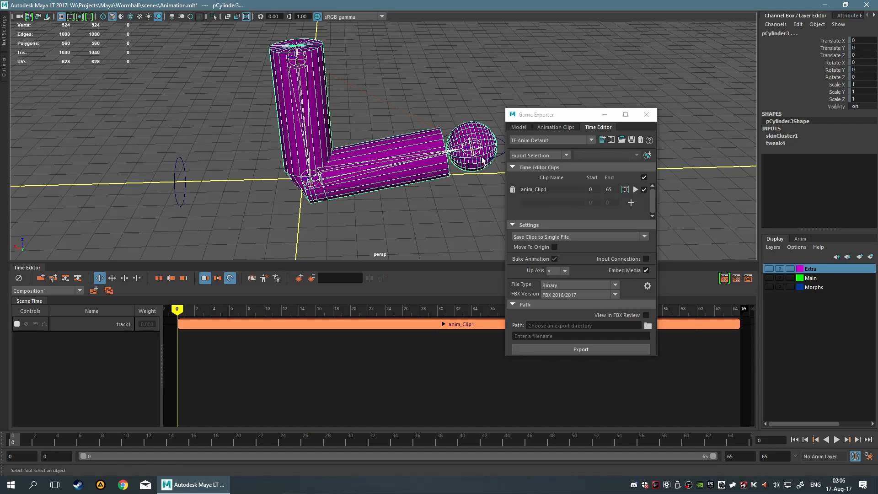
Set the export's up axis to Z and keep Save Clips to Single File.
left_click_drag(557, 118, 459, 112)
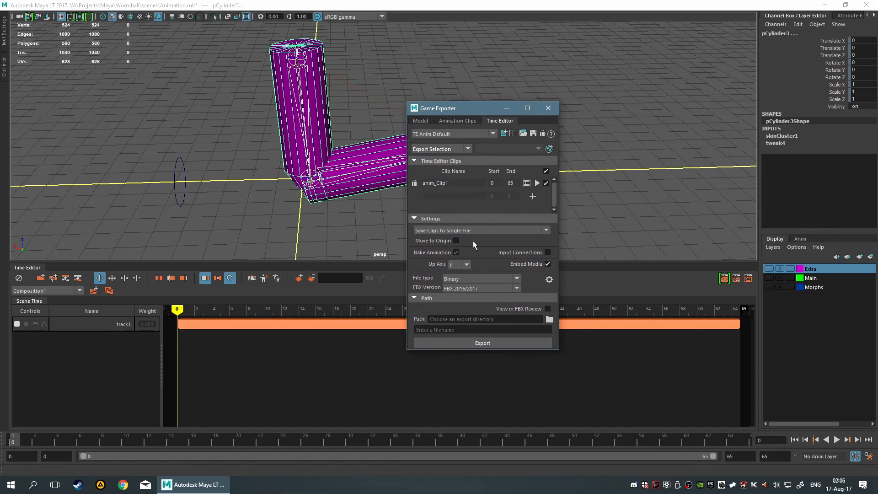
left_click(459, 265)
left_click(504, 231)
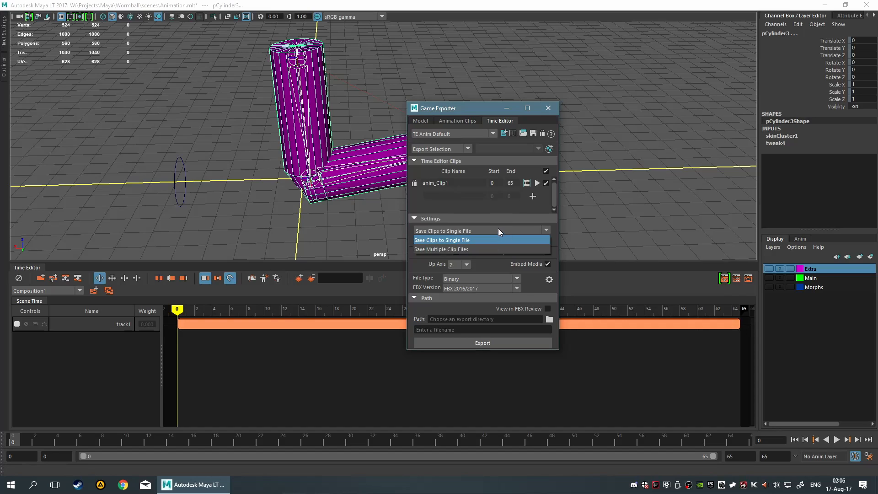
left_click(498, 228)
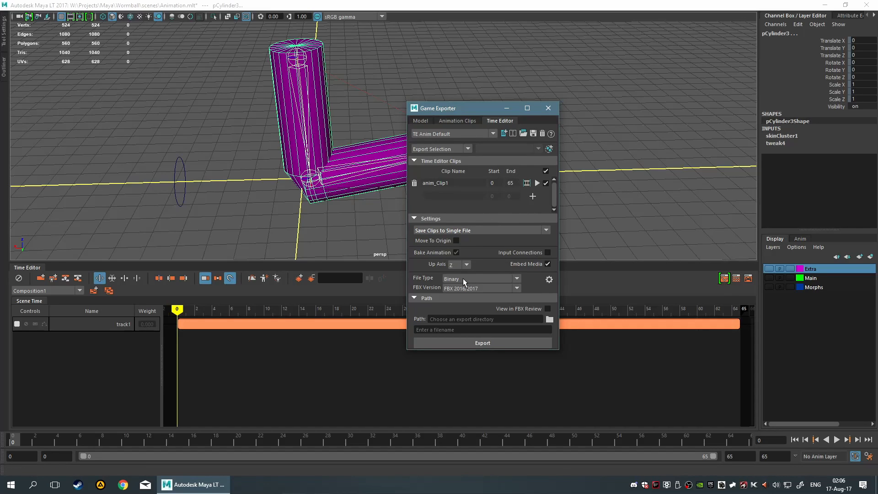
Browse to the project's clips folder for the export path and try HalfCombo as the directory name.
left_click(549, 319)
left_click(119, 82)
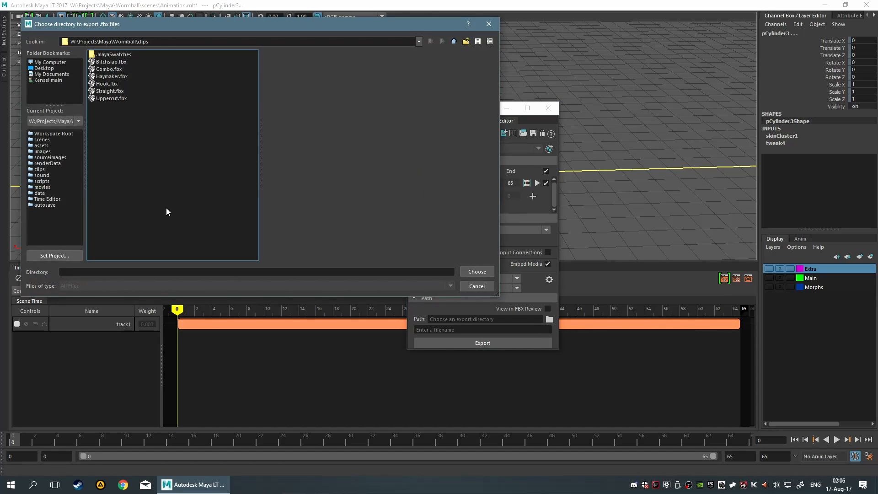
left_click(159, 272)
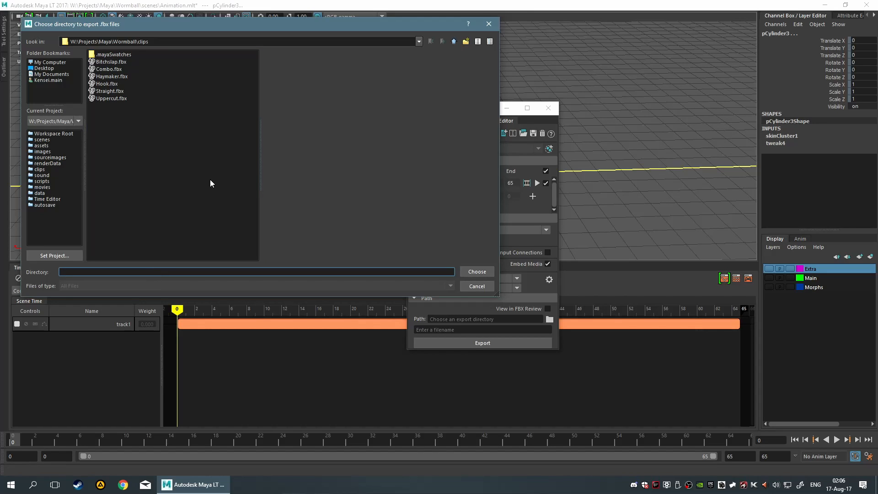
type("HalfCombo")
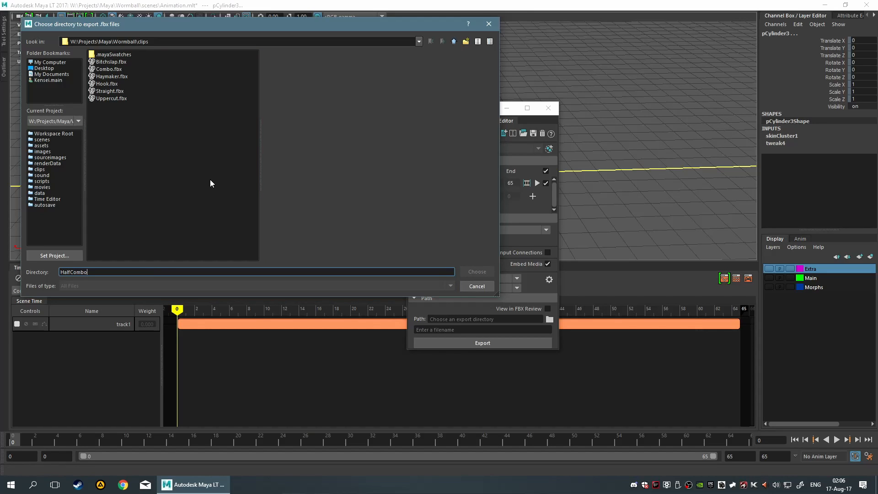
key("Return")
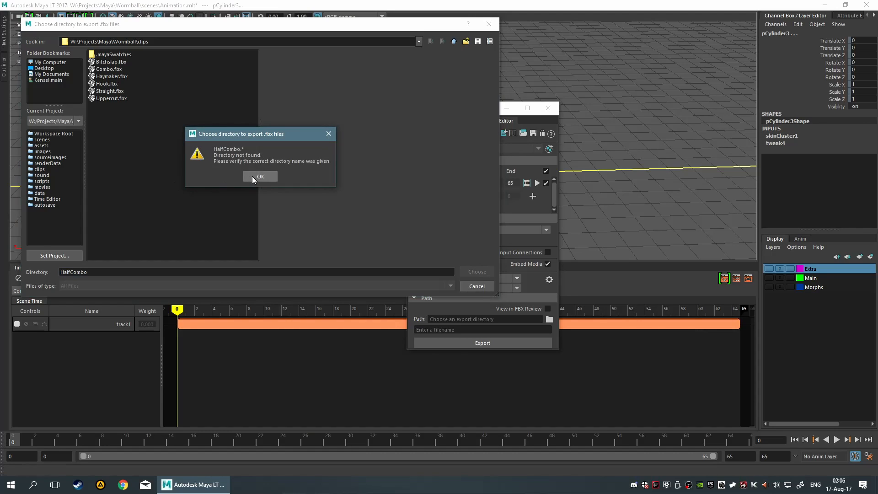
left_click(259, 177)
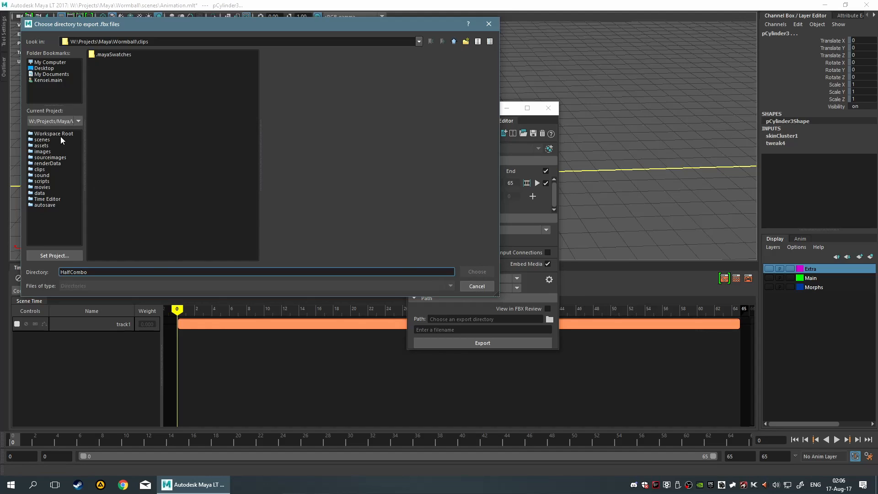
Clear the directory name and choose the clips folder as the export path.
left_click(41, 169)
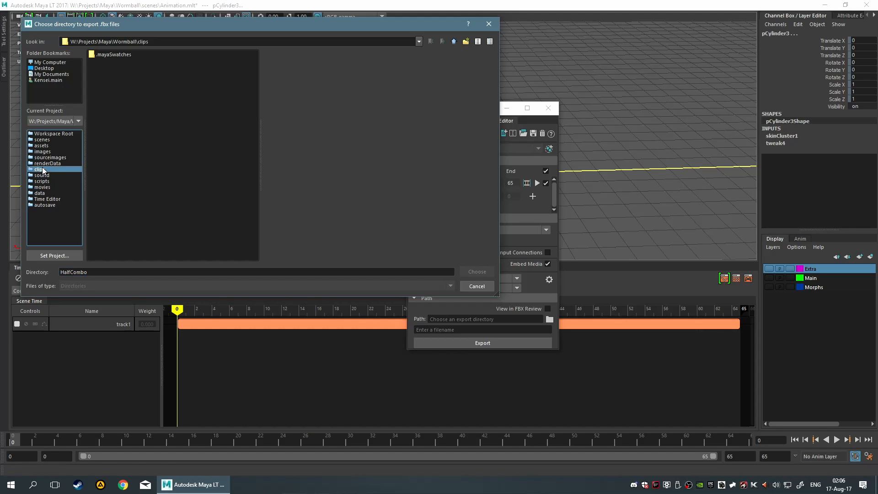
double_click(125, 273)
key("BackSpace")
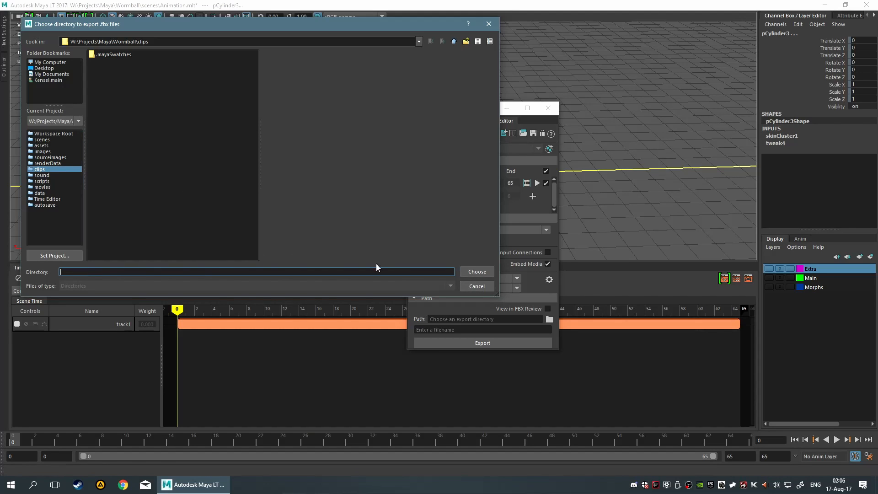
left_click(476, 271)
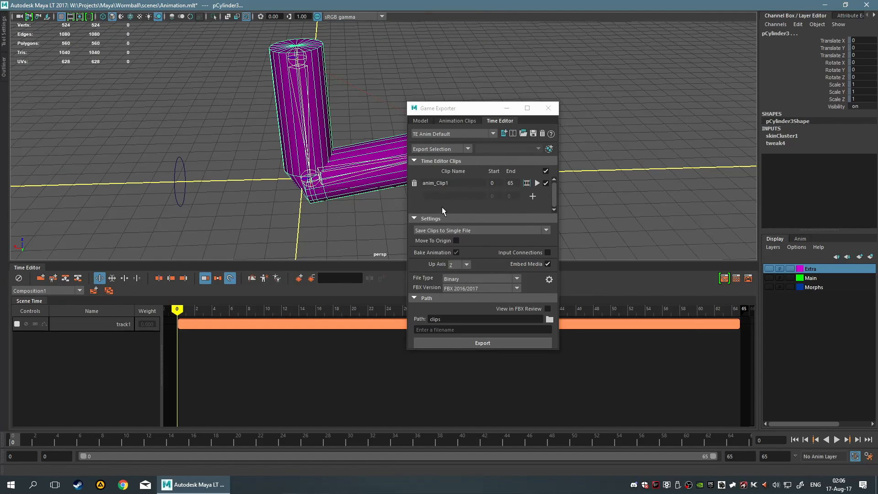
Name the export file HalfCombo, export the clip, and close the Game Exporter.
left_click(449, 328)
type("Ful")
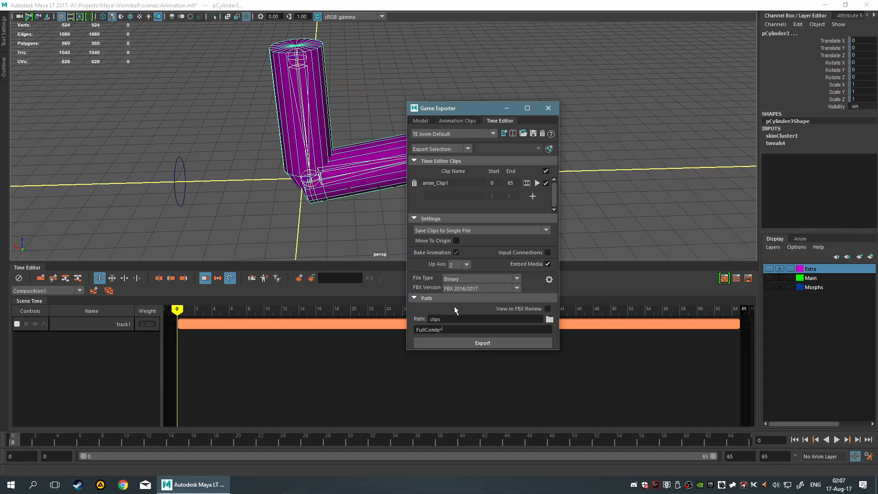
type("lComb")
key("ctrl+a")
type("Hal")
left_click(483, 343)
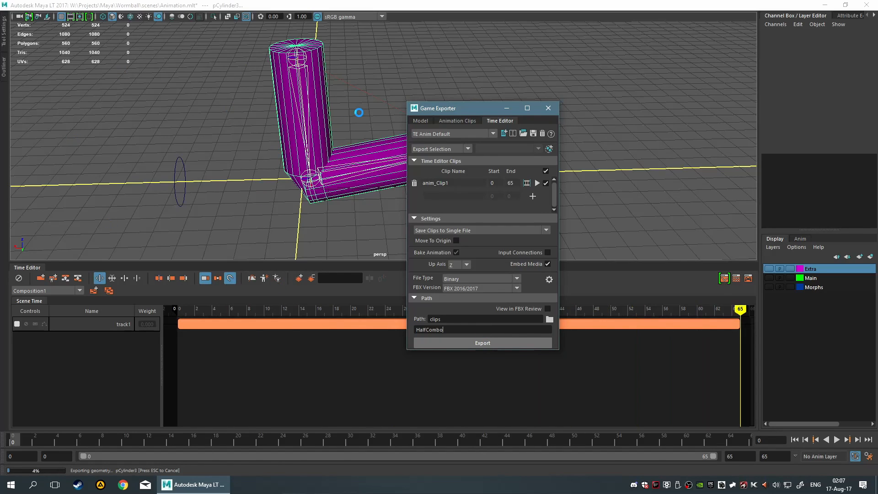
left_click(483, 243)
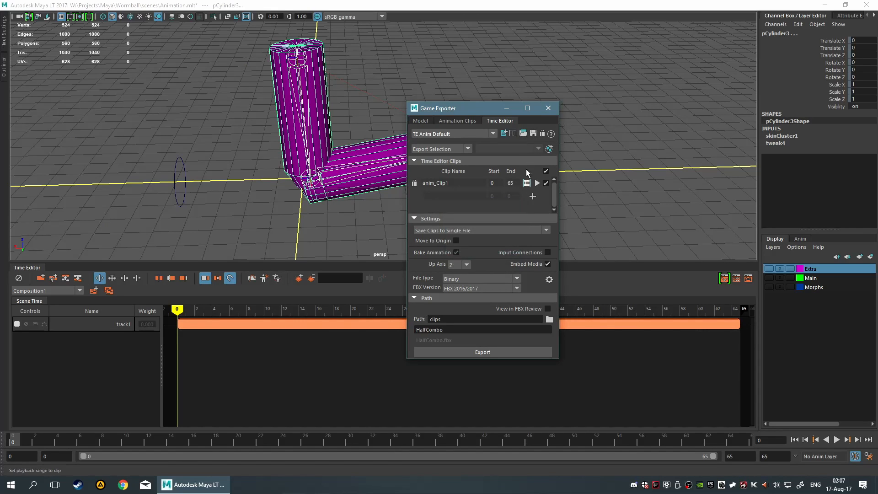
left_click(548, 108)
Start a new empty scene without saving the changes to Animation.mlt.
left_click(409, 202)
key("space")
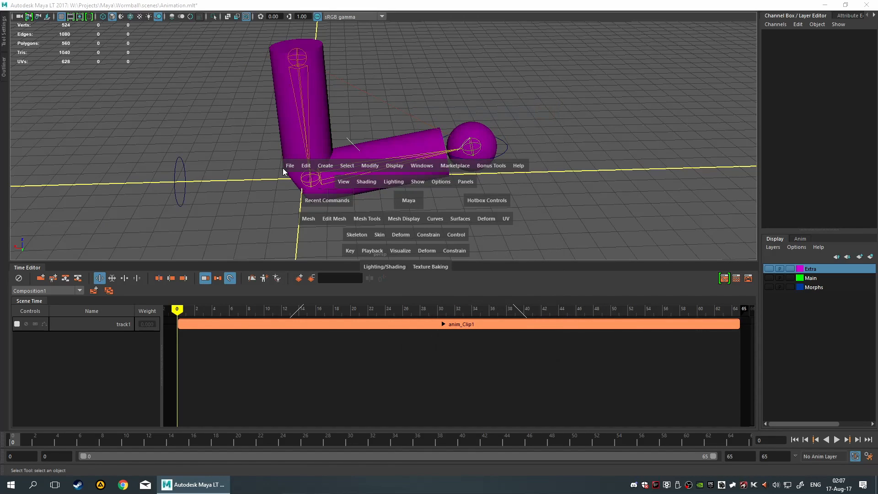
left_click(290, 166)
left_click(305, 192)
key("Escape")
key("space")
left_click(241, 163)
left_click(261, 179)
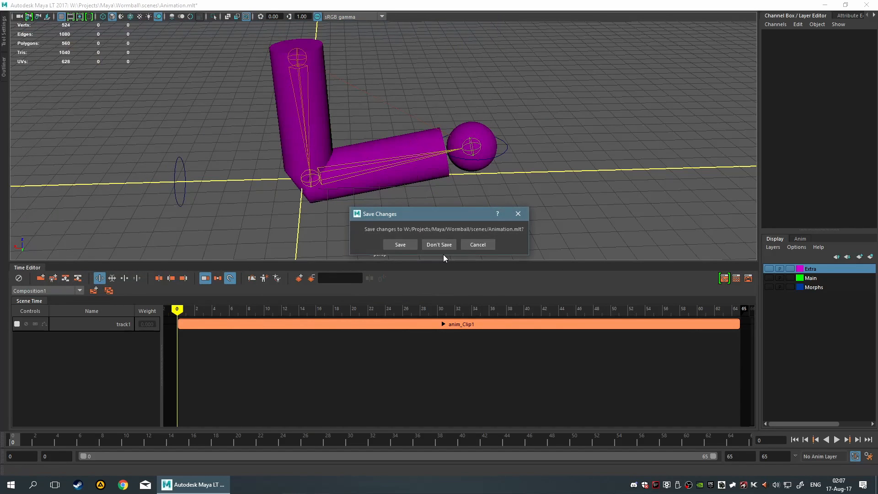
left_click(439, 244)
Import HalfCombo.fbx from the project's clips folder into the empty scene.
key("space")
left_click(241, 78)
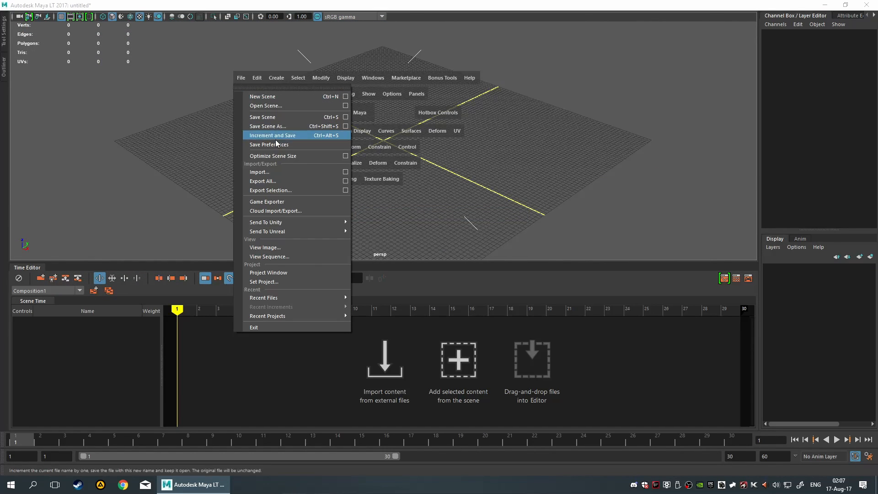
left_click(285, 172)
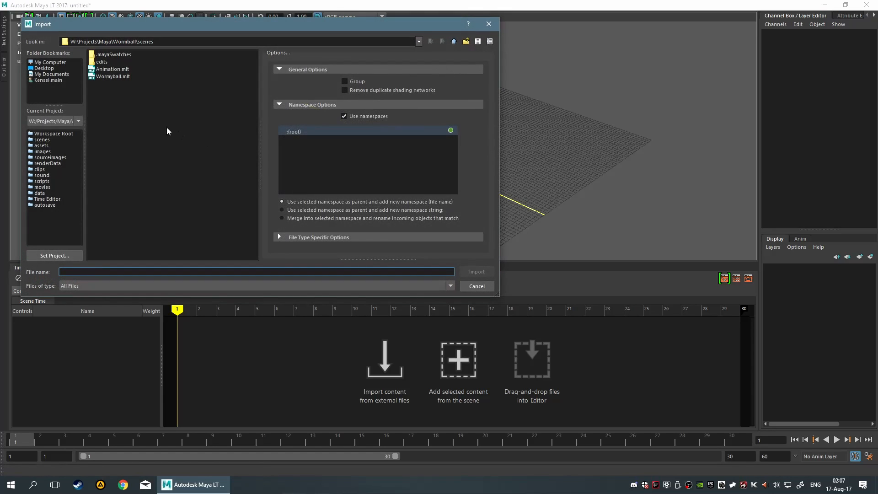
left_click(39, 169)
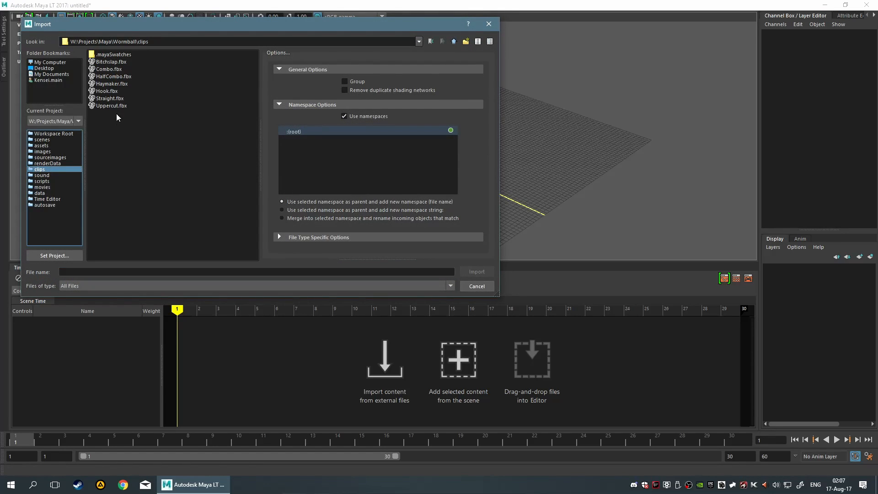
double_click(125, 79)
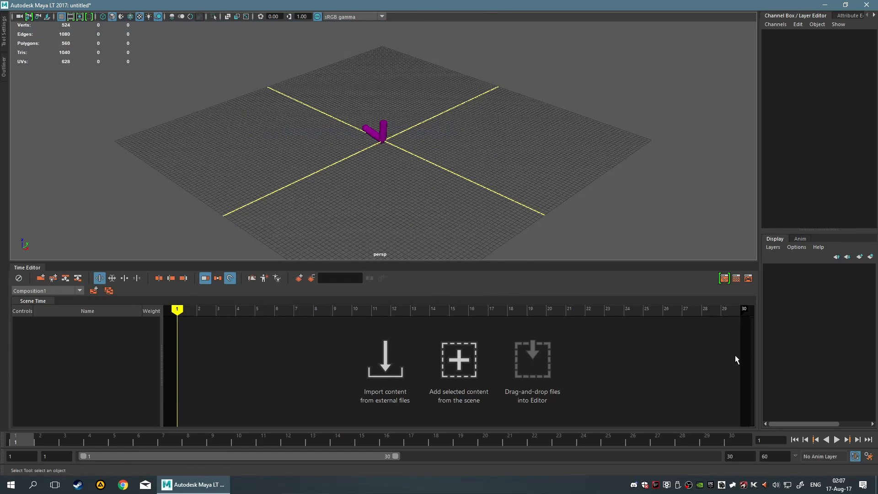
Collapse the Time Editor and play back the imported animation in the perspective view.
left_click(27, 267)
left_click(842, 442)
left_click_drag(572, 249, 502, 254, "alt")
scroll(501, 249, "up", 4)
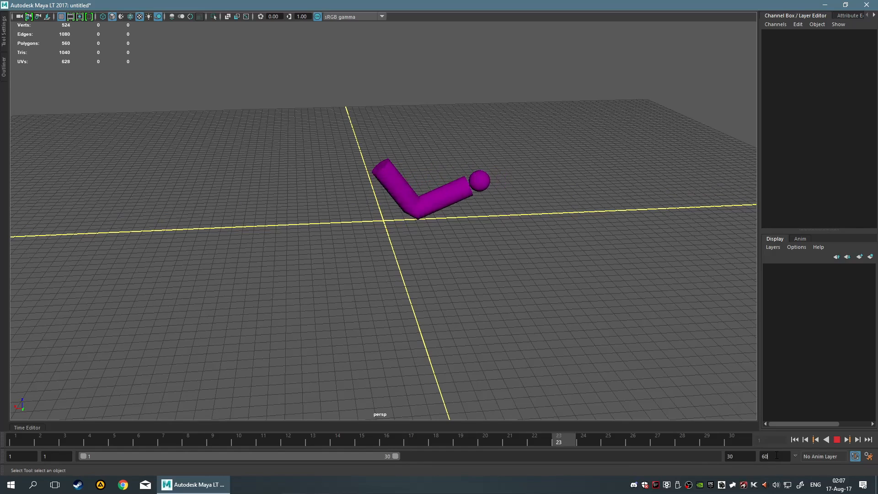
Set the end of the playback range to frame 65 and stop the playback.
left_click_drag(741, 457, 608, 443)
type("65")
key("Return")
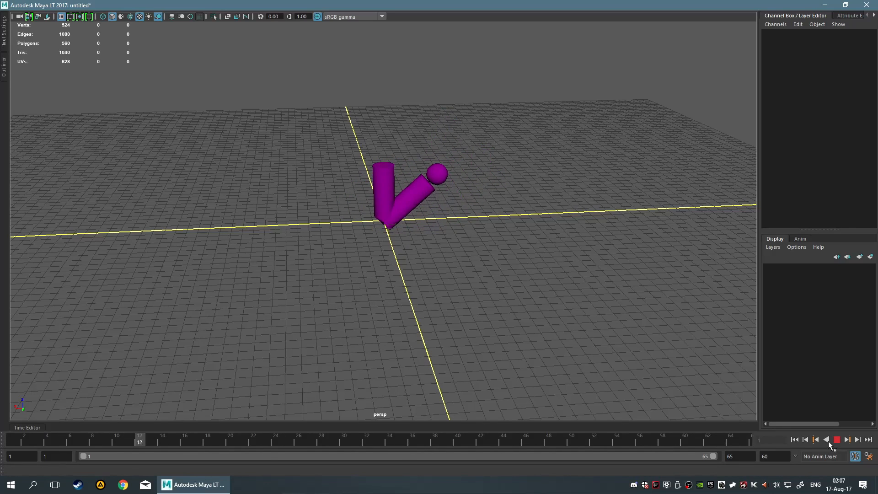
key("Escape")
key("space")
left_click(188, 241)
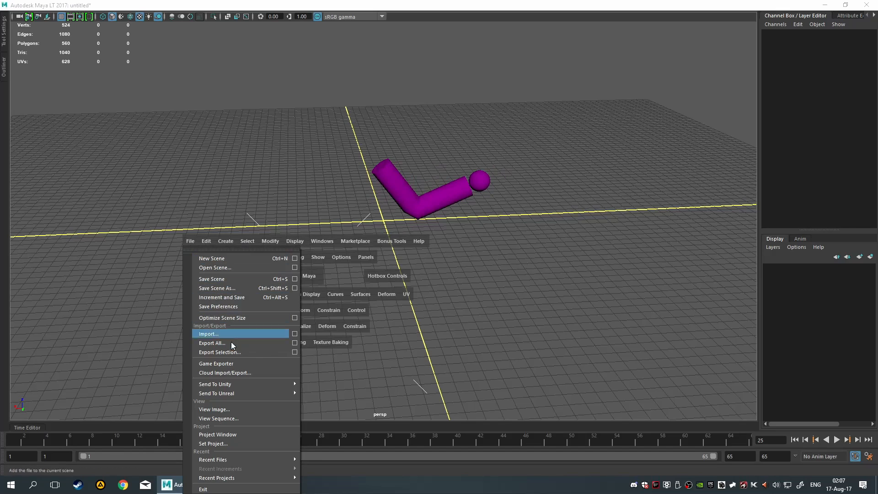
left_click(235, 364)
left_click(458, 248)
Import Combo.fbx from the project's clips folder into the current scene.
key("space")
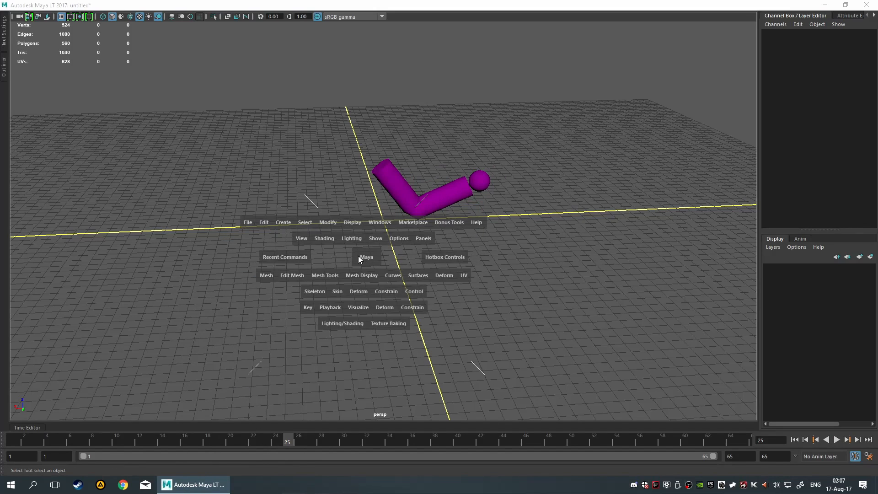
left_click(245, 227)
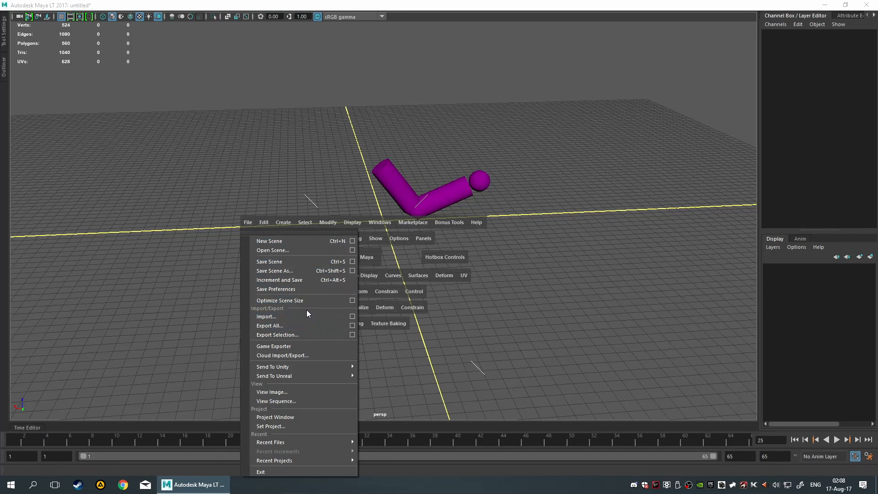
left_click(306, 309)
left_click(249, 222)
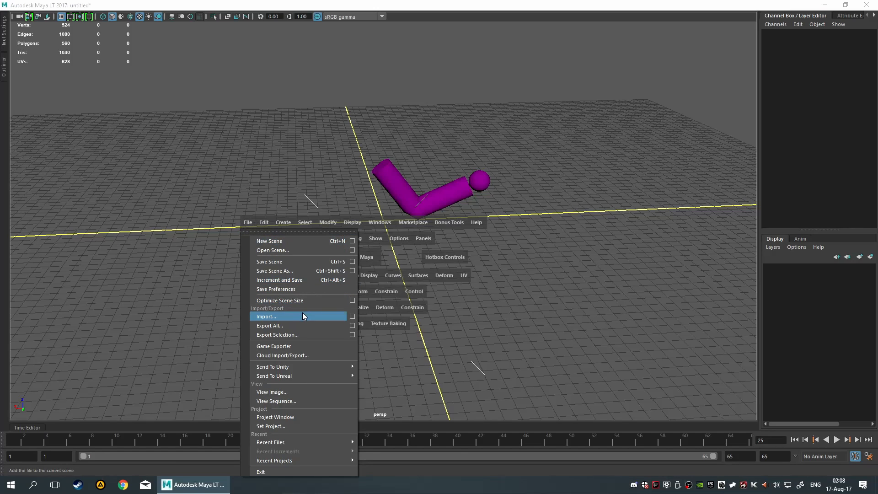
left_click(302, 312)
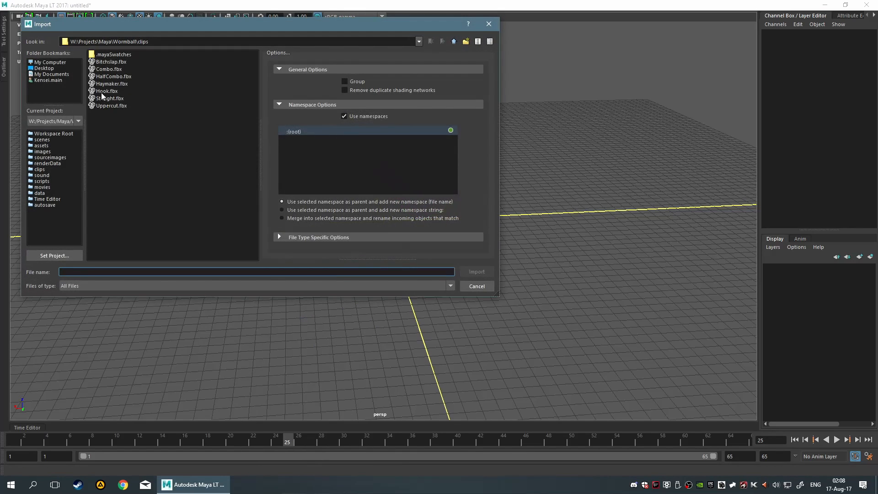
double_click(109, 68)
left_click(250, 180)
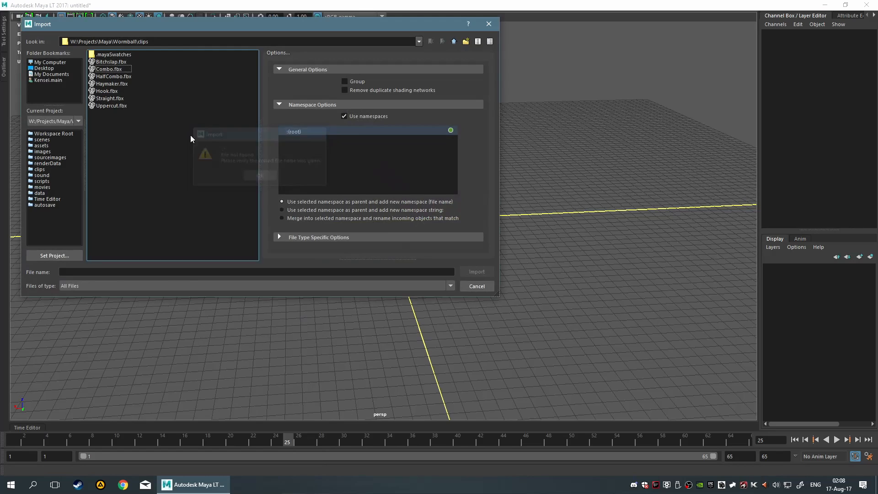
double_click(112, 69)
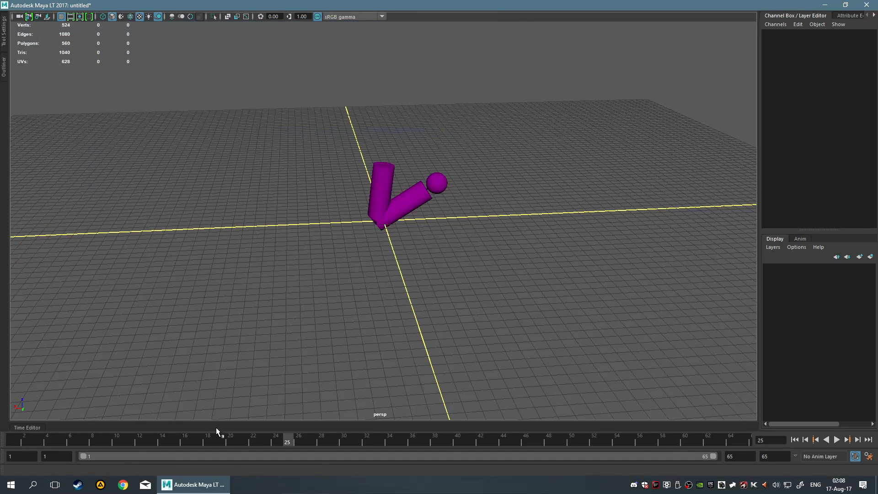
Reopen the Time Editor and enlarge its area beneath the perspective view.
left_click(27, 428)
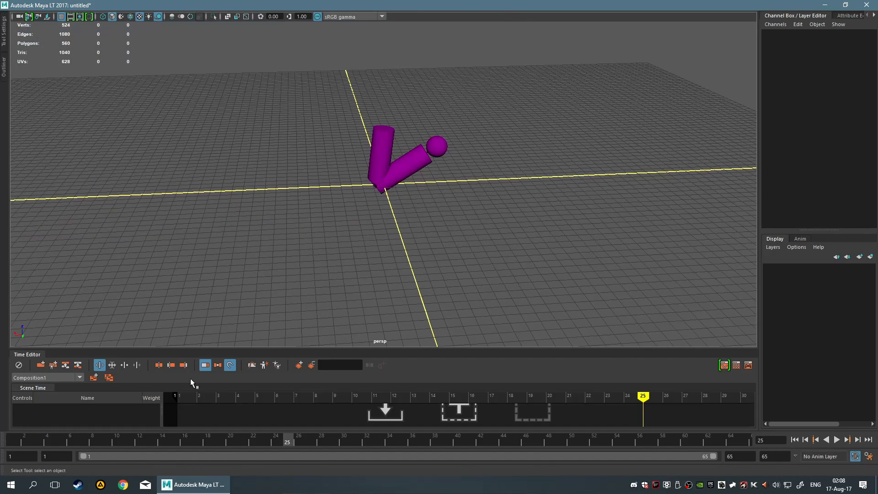
scroll(377, 254, "up", 5)
left_click_drag(319, 348, 319, 248)
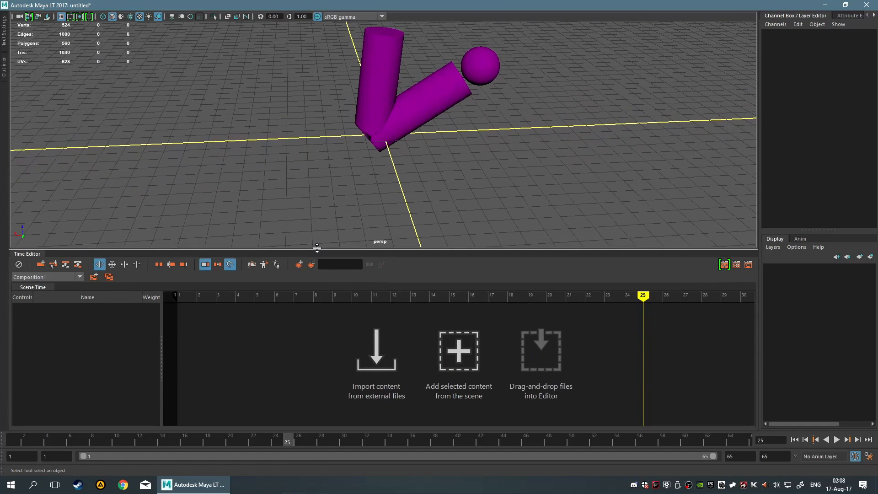
Select joint1 of the rig, preview its animation, and add the selected content to the Time Editor as a clip.
left_click(366, 112)
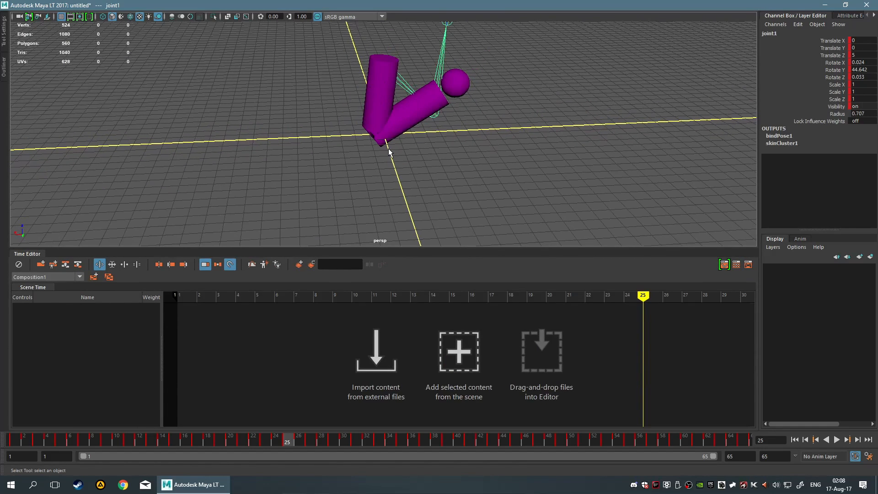
scroll(388, 149, "down", 5)
left_click(836, 440)
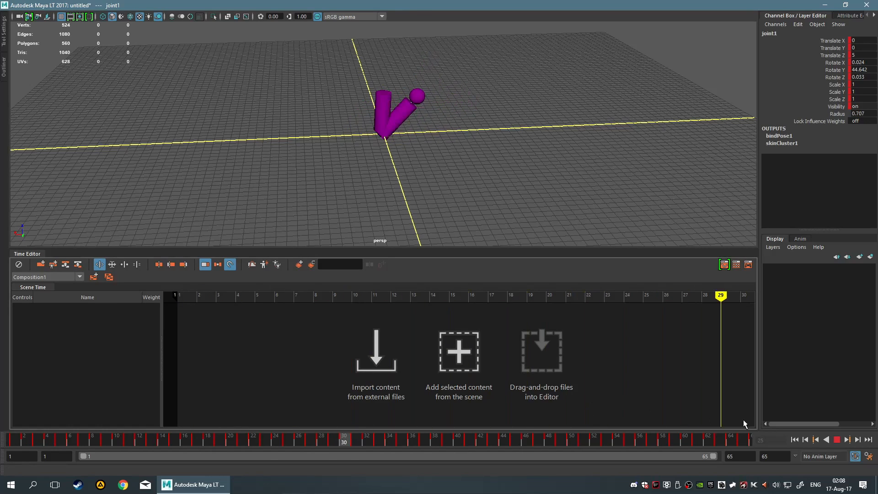
left_click(836, 439)
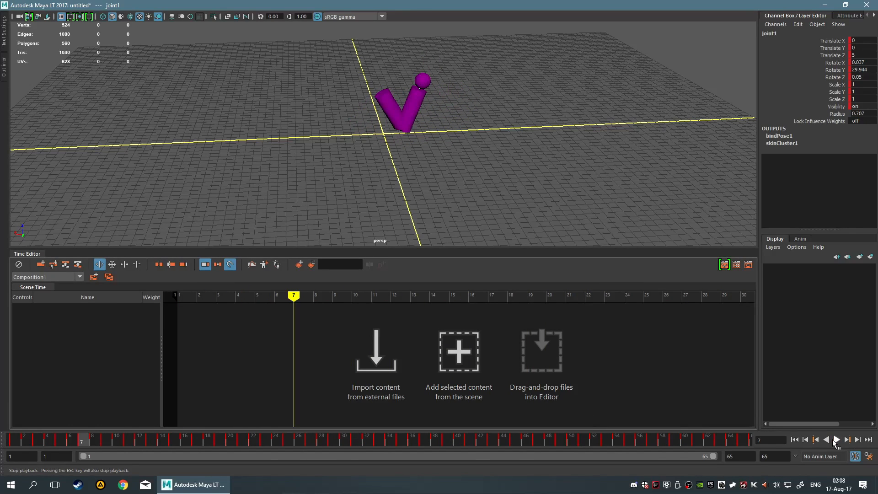
left_click(444, 348)
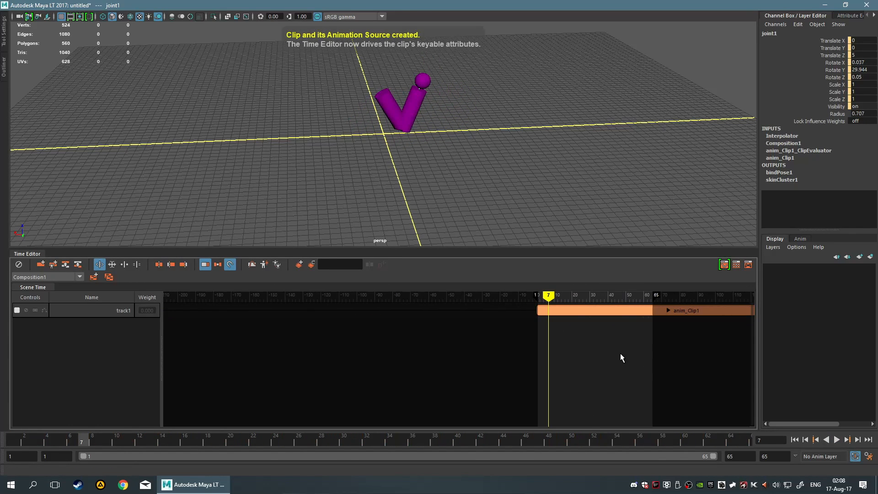
Set the scene's time range to frames 0 to 165 to match the clip and move the current time to frame 0.
middle_click_drag(626, 353, 377, 358, "alt")
scroll(377, 358, "down", 1)
left_click_drag(329, 295, 330, 296)
left_click_drag(433, 294, 580, 306)
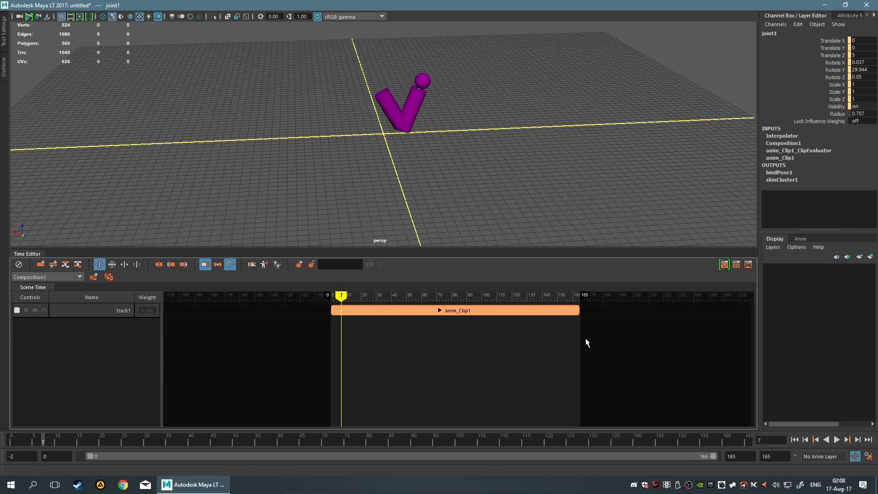
scroll(572, 336, "up", 8)
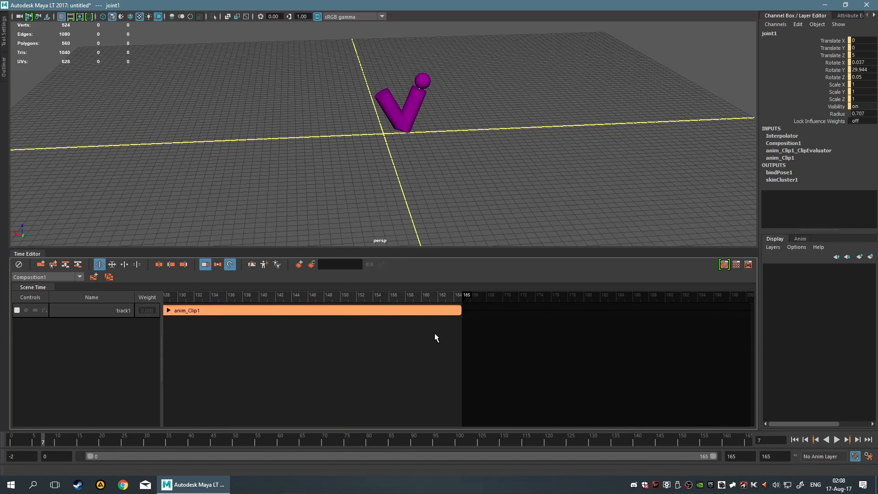
scroll(424, 340, "down", 10)
scroll(319, 340, "up", 4)
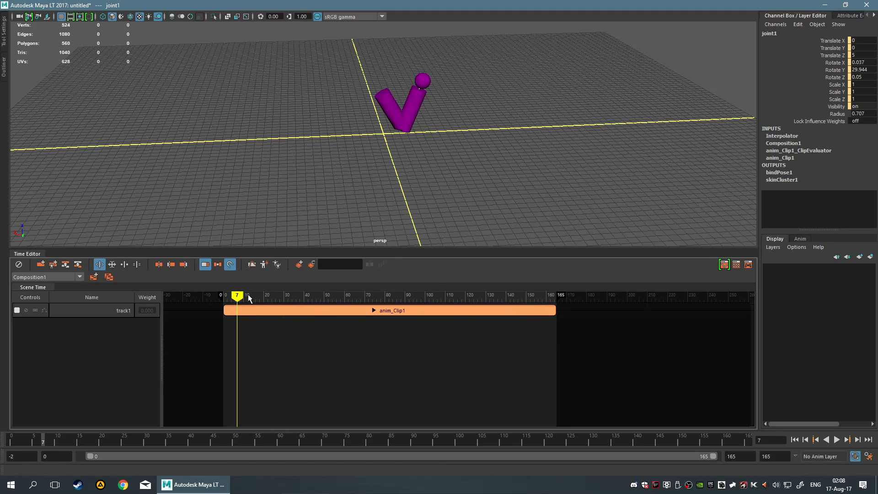
left_click_drag(239, 297, 224, 300)
left_click(48, 277)
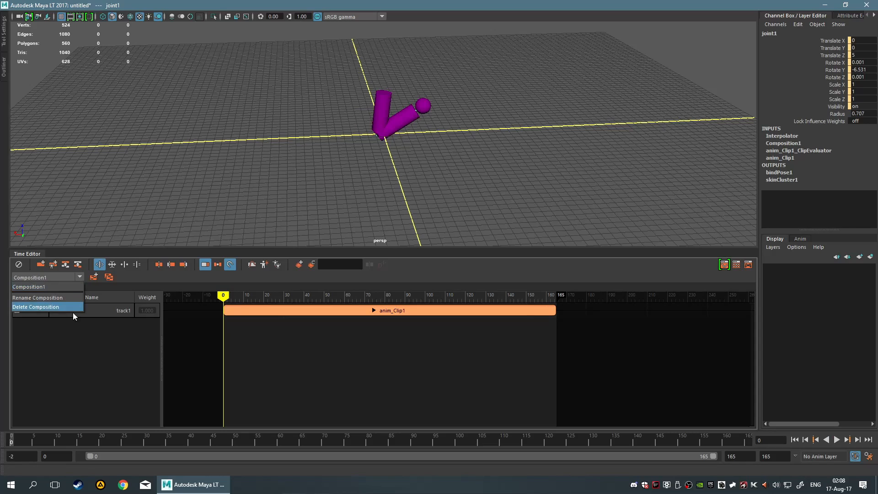
left_click(107, 388)
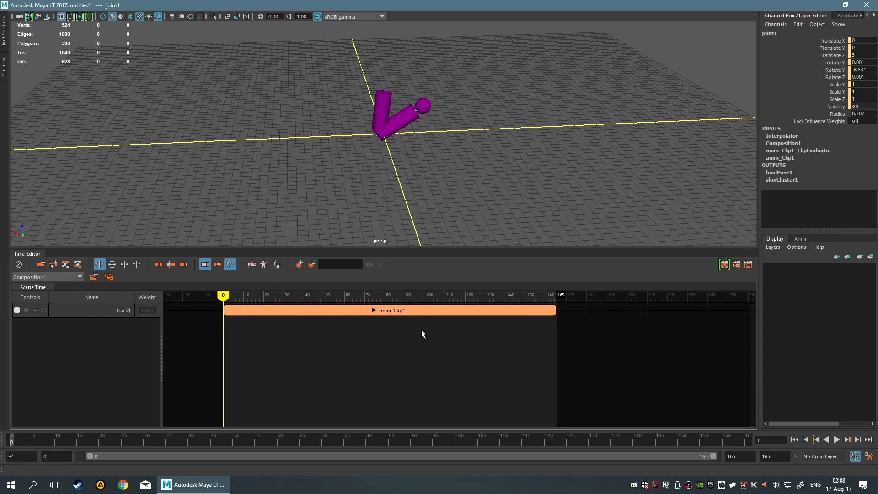
key("space")
left_click(400, 311)
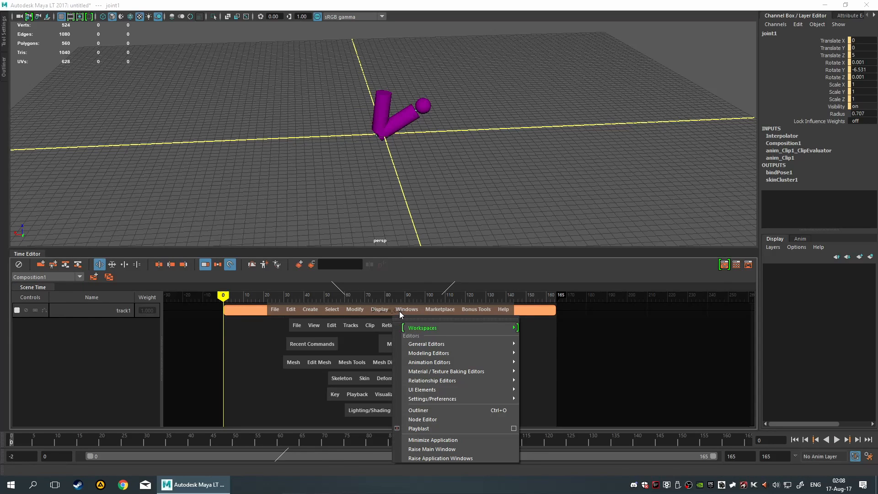
Look through the project's clips folder in the Content Browser, close it, and play back the anim_Clip1 animation.
left_click(735, 264)
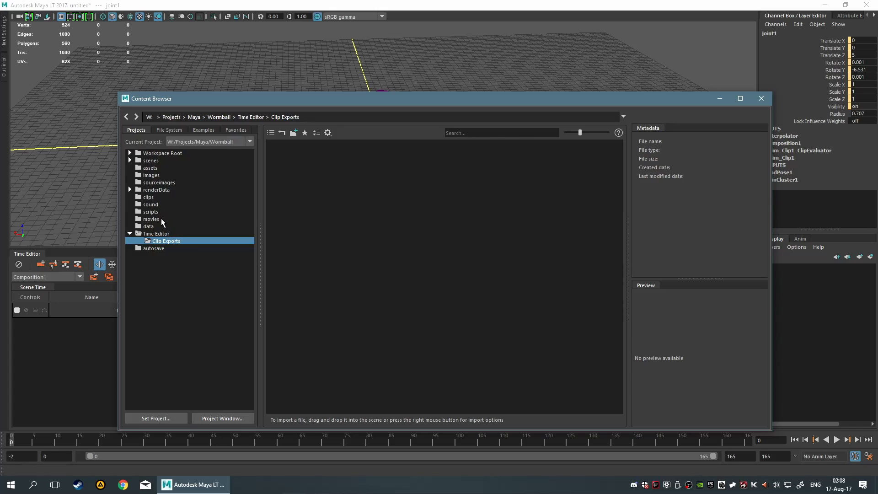
left_click(158, 195)
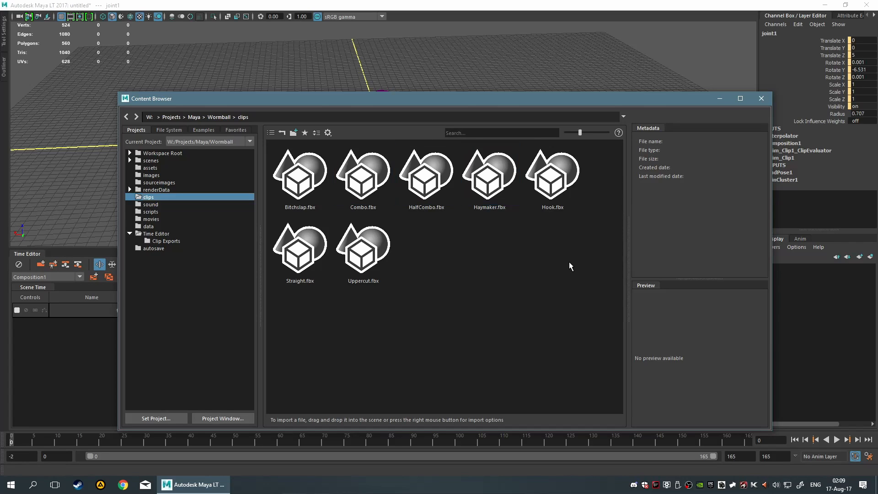
left_click(761, 98)
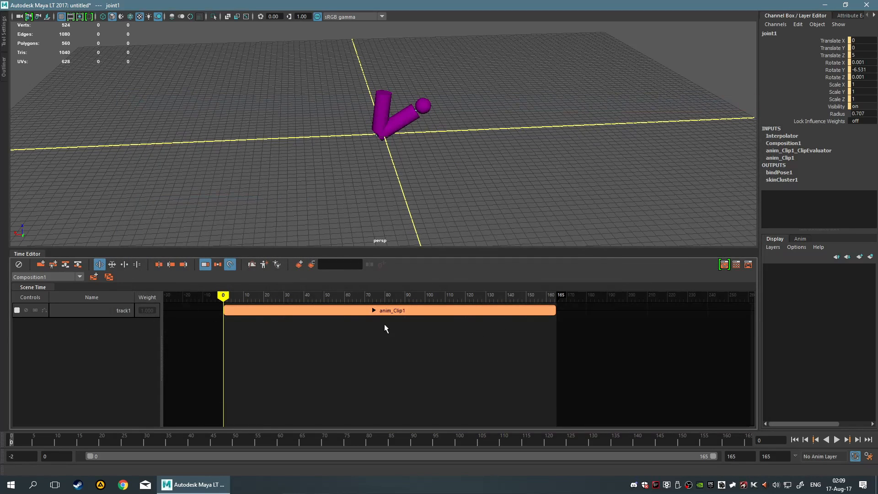
left_click(837, 439)
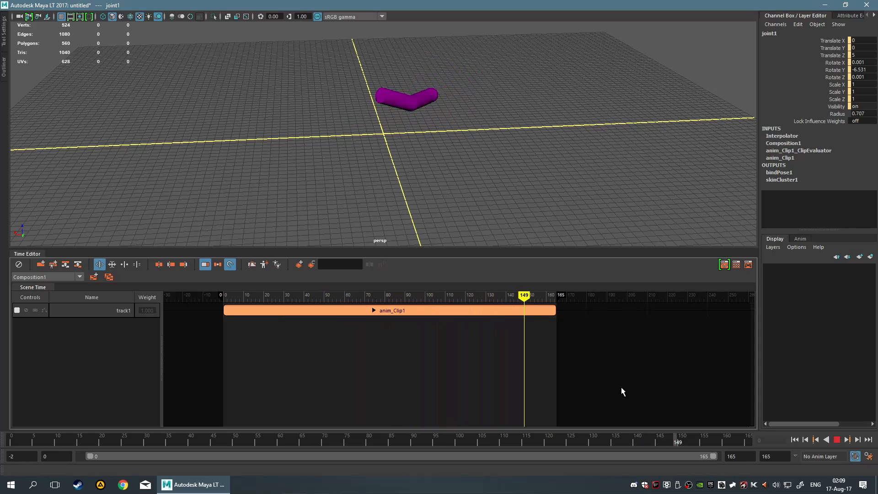
key("Escape")
Start an FBX export of the anim_Clip1 clip to the clips folder and name the file FinalCombo.
left_click(411, 312)
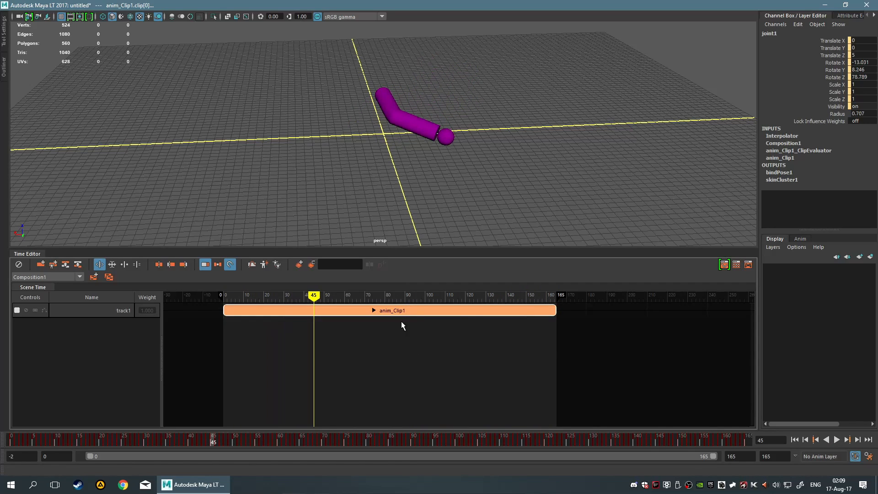
key("space")
right_click(407, 312)
left_click(479, 305)
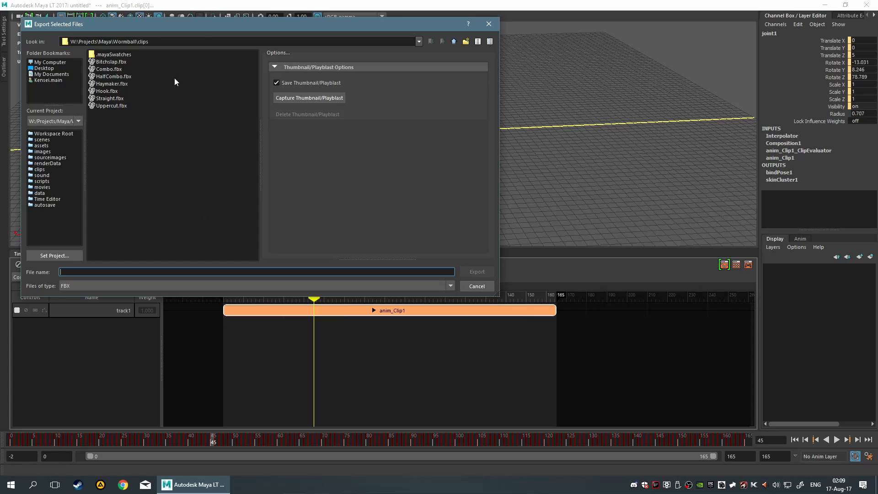
left_click_drag(221, 32, 266, 150)
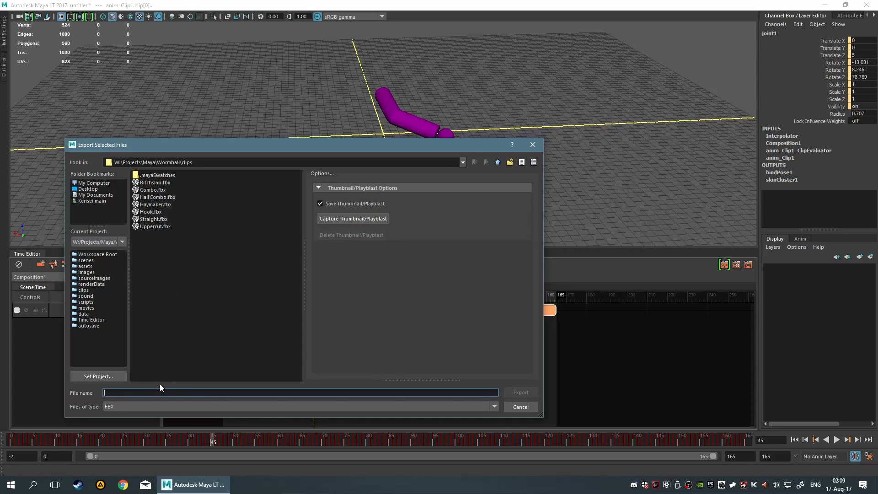
type("FinalCombo")
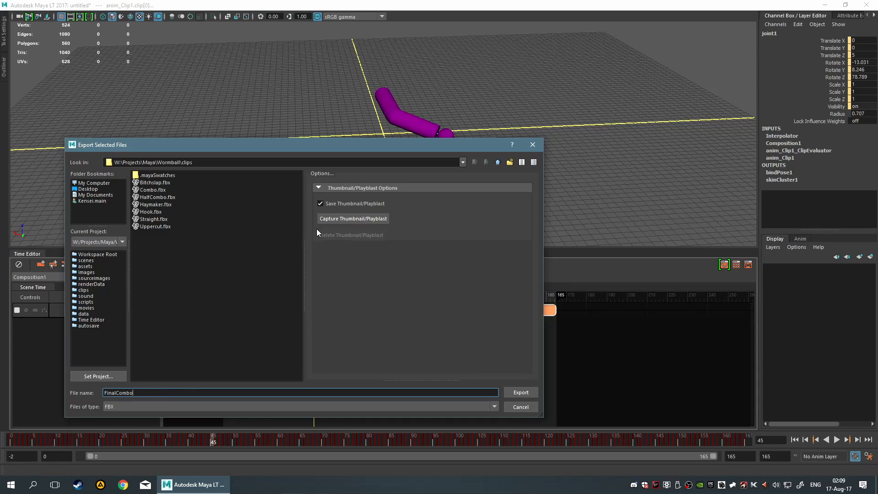
Frame the worm rig in the capture area, try a playblast capture of frames 0 to 165, and discard it.
left_click(353, 218)
scroll(509, 120, "up", 5)
middle_click_drag(487, 81, 426, 107, "alt")
mouse_move(412, 109)
left_mouse_down("alt")
mouse_move(416, 98)
mouse_move(392, 88)
mouse_move(316, 92)
mouse_move(387, 129)
mouse_move(294, 115)
mouse_move(490, 145)
mouse_move(498, 155)
mouse_move(415, 114)
mouse_move(465, 125)
mouse_move(416, 121)
left_mouse_up("alt")
middle_click_drag(416, 122, 447, 129, "alt")
left_click(559, 134)
left_click_drag(446, 130, 526, 179, "alt")
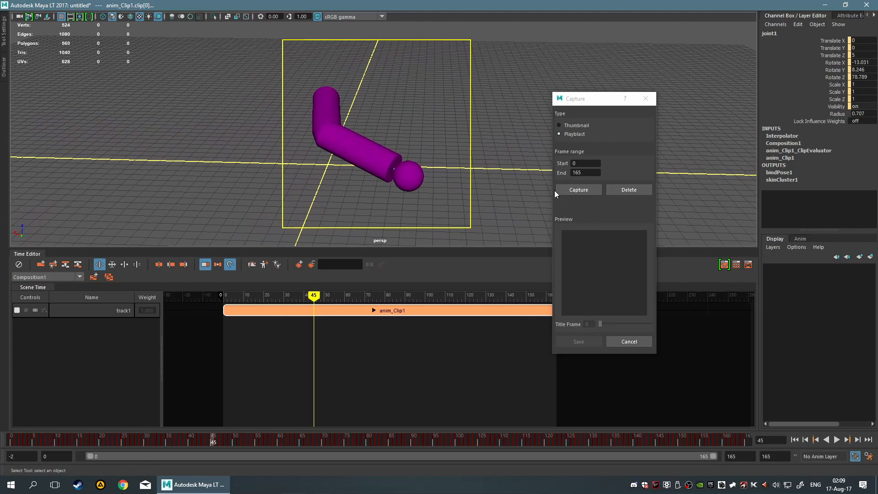
left_click(578, 189)
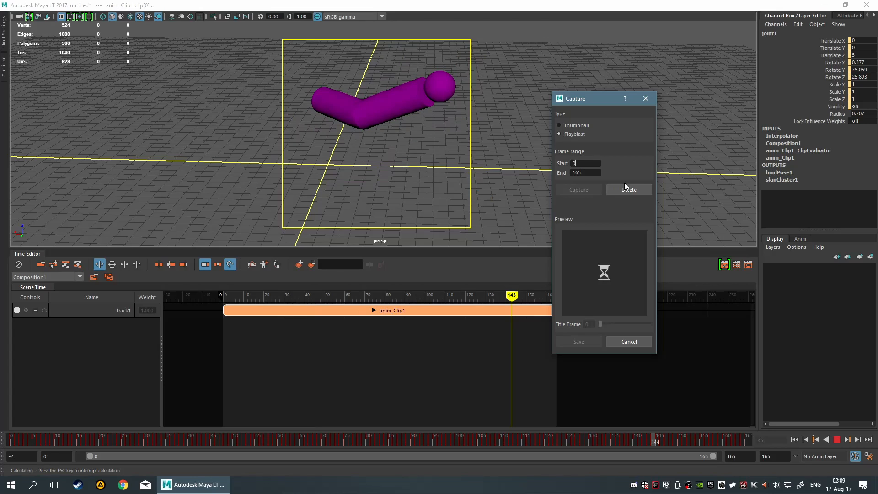
left_click(641, 191)
Capture the 0 to 165 playblast again from farther away, save it as the preview, and export the clip as FinalCombo.fbx.
scroll(462, 145, "down", 4)
middle_click_drag(437, 121, 424, 137, "alt")
left_click(585, 188)
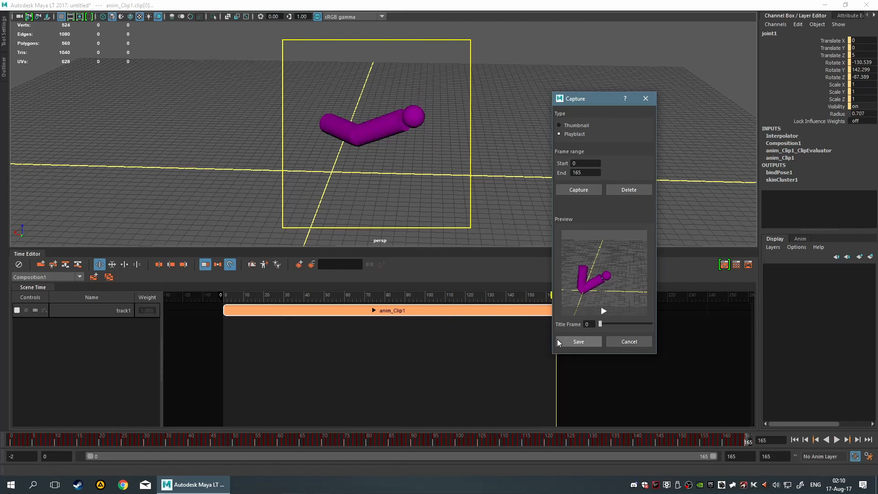
left_click(578, 342)
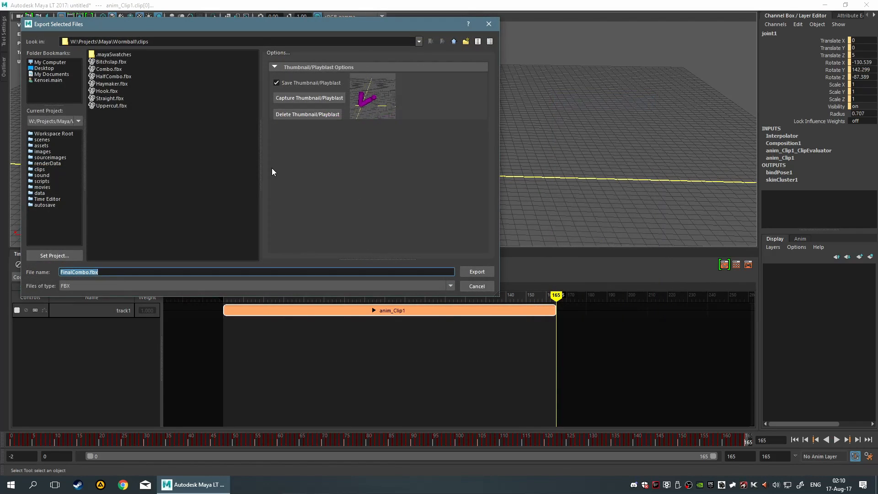
left_click(476, 272)
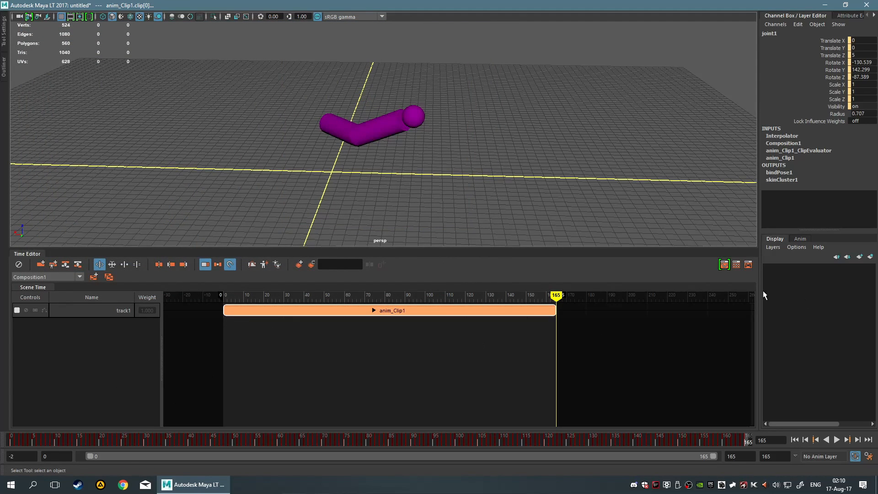
Create a new empty scene, closing the current untitled one.
key("space")
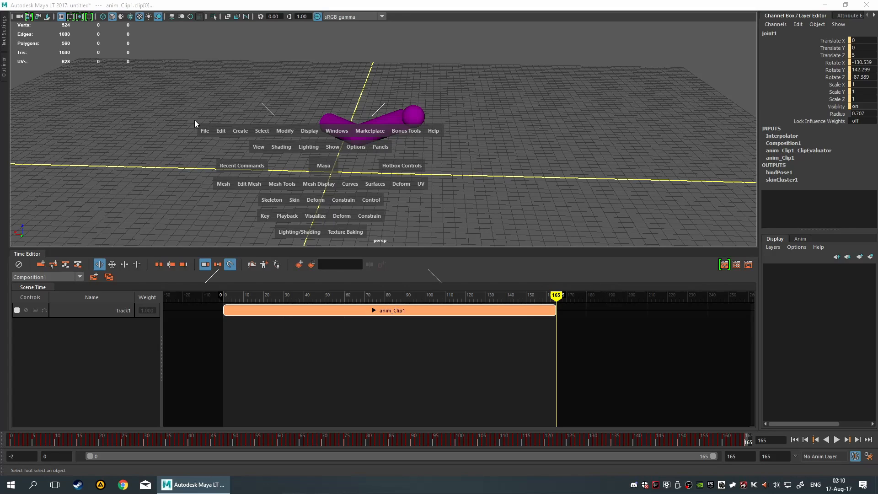
left_click(206, 133)
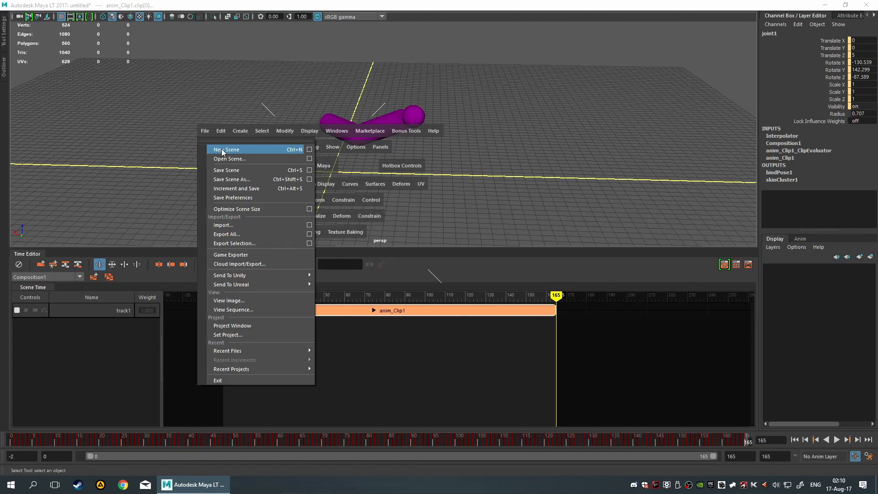
left_click(222, 152)
left_click(434, 243)
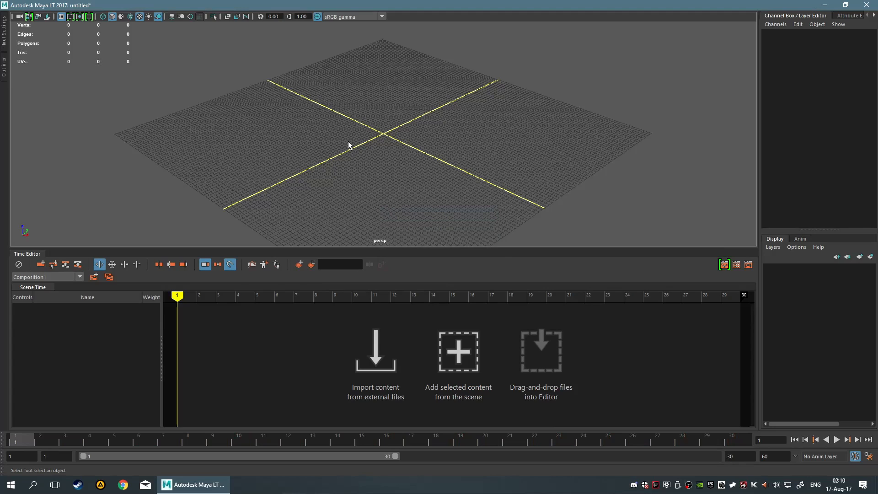
Check the clips folder in the animation import dialog, cancel it, and preview FinalCombo.fbx in the Content Browser.
left_click(363, 340)
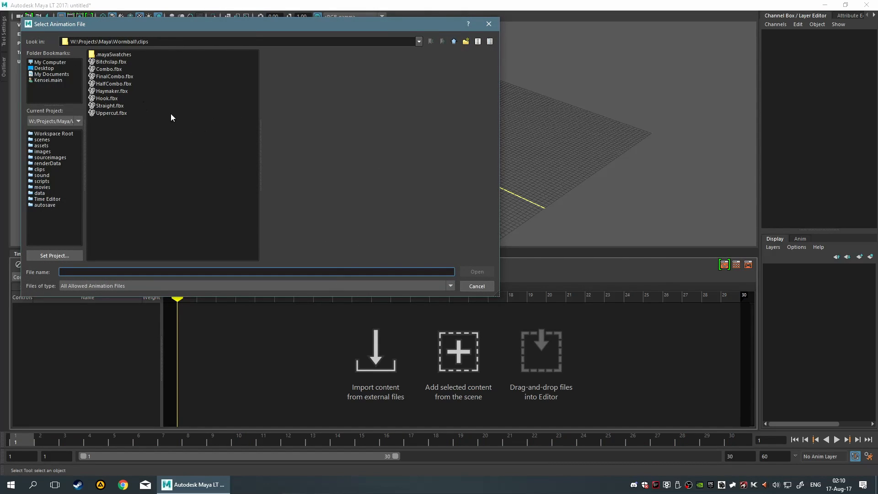
key("Escape")
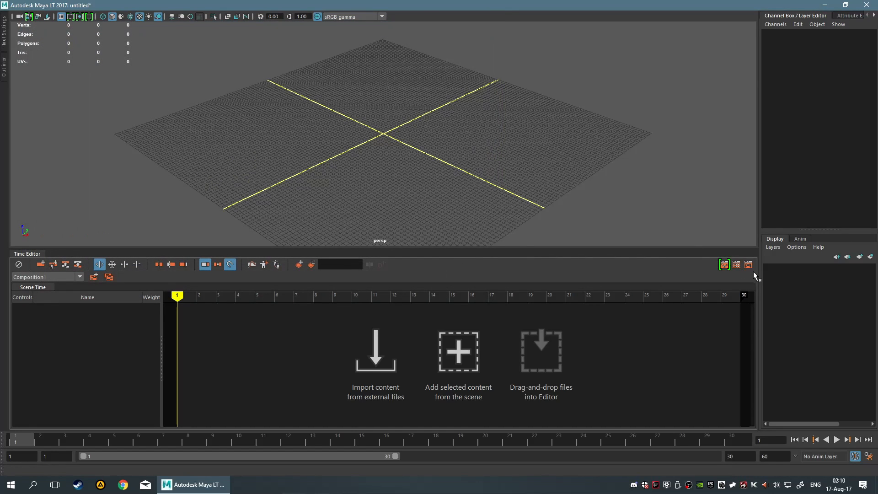
left_click(735, 266)
mouse_move(417, 200)
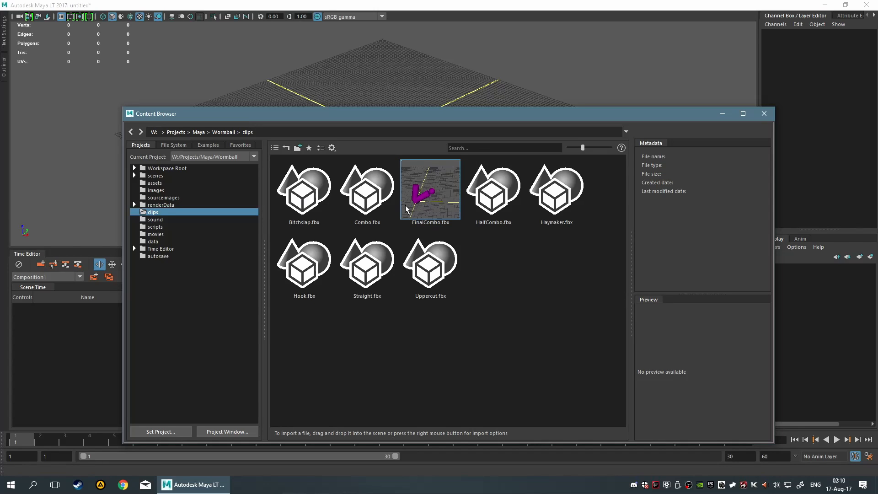
left_click(446, 225)
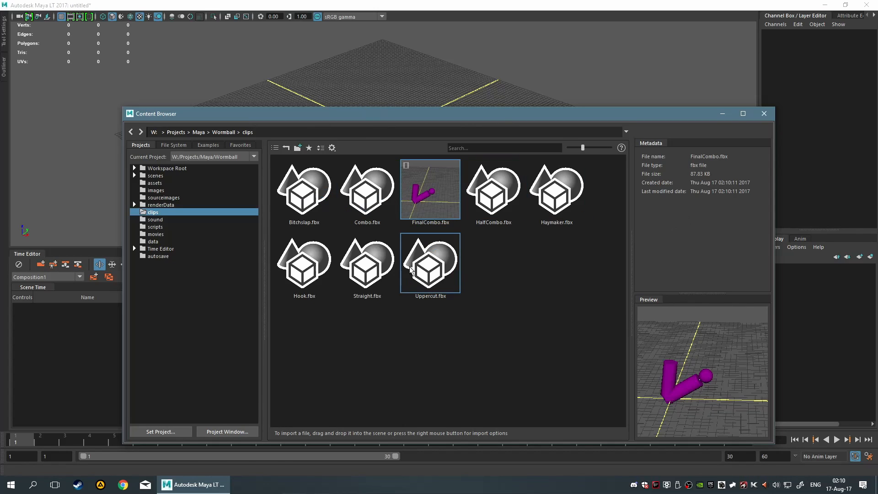
Compare the preview of FinalCombo.fbx with those of the Combo, HalfCombo, Haymaker, Hook, Straight and Uppercut clips.
left_click(378, 204)
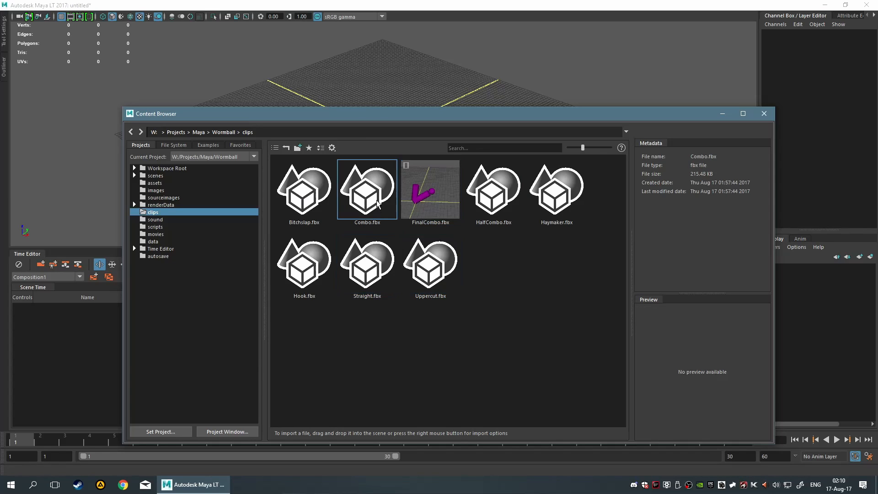
left_click(439, 191)
left_click(390, 200)
left_click(427, 188)
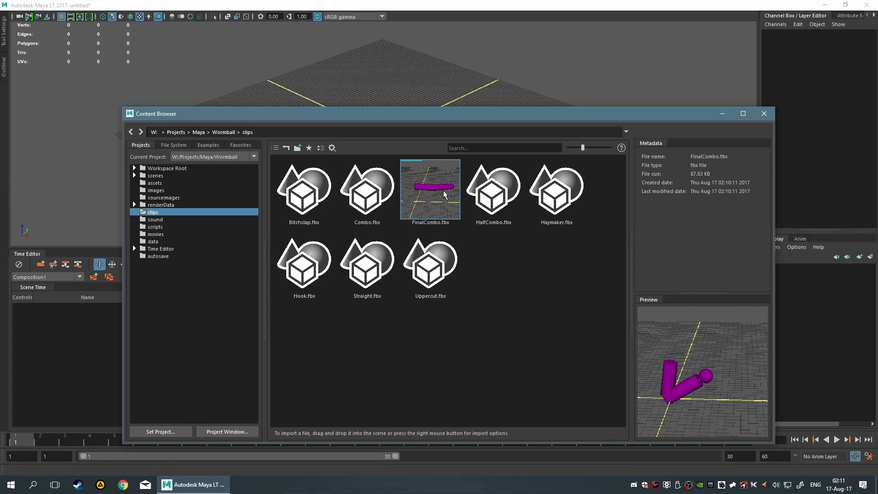
left_click(506, 215)
left_click(555, 204)
left_click(512, 210)
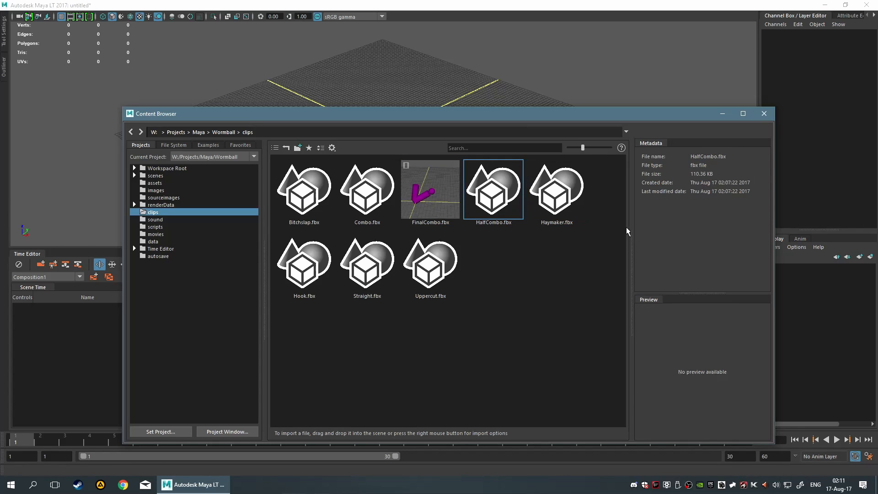
left_click(552, 194)
left_click(436, 270)
left_click(566, 203)
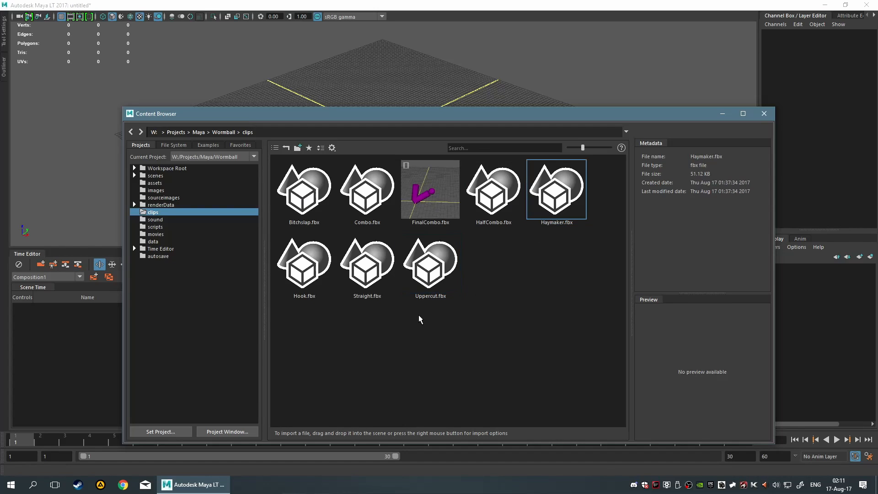
left_click(301, 283)
left_click(347, 272)
left_click(452, 267)
left_click(354, 277)
left_click(308, 274)
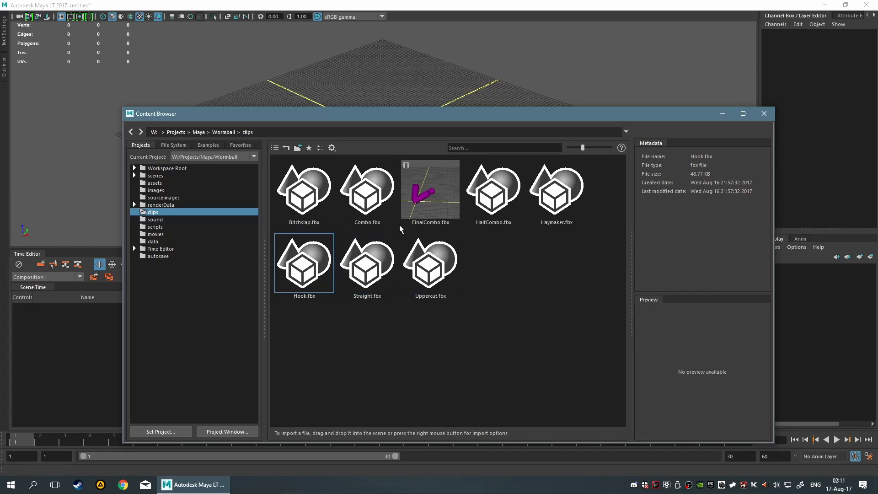
Review the FinalCombo.fbx playblast preview again alongside the Combo, Bitchslap, Hook and Uppercut clips.
left_click(458, 205)
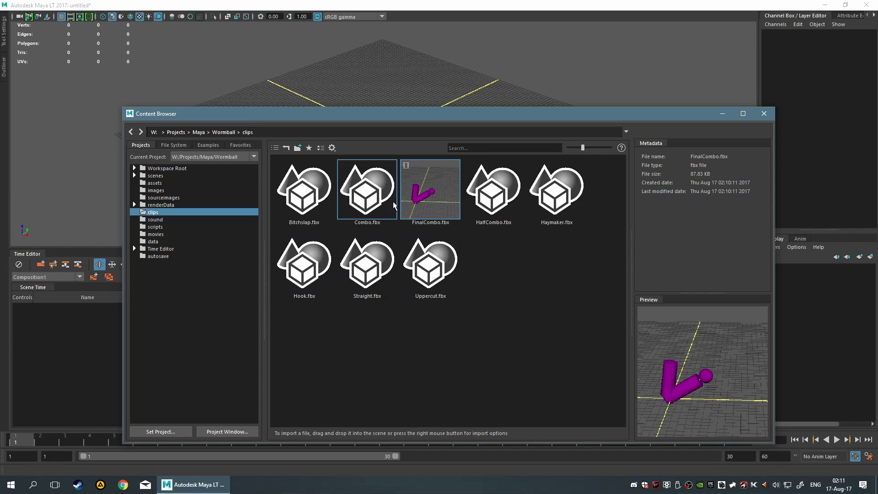
left_click(375, 197)
left_click(307, 187)
left_click(311, 270)
left_click(432, 270)
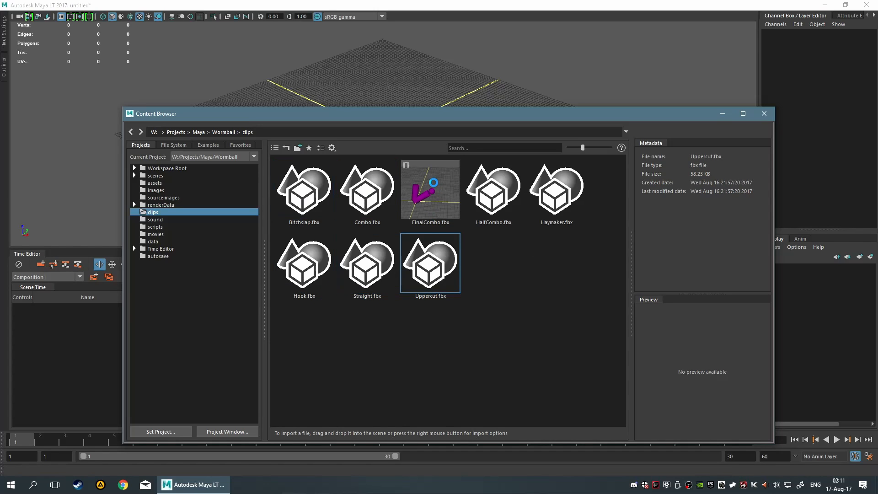
left_click(430, 181)
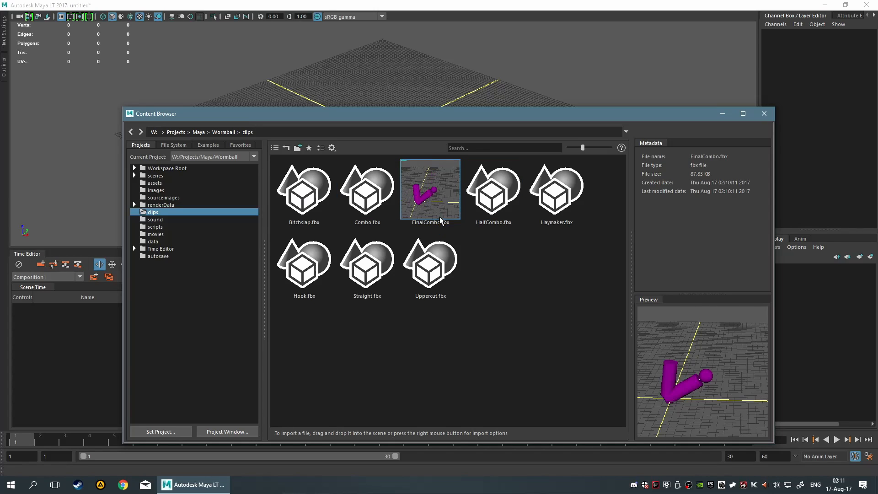
Close the Content Browser and collapse the Time Editor to enlarge the perspective view.
left_click(763, 114)
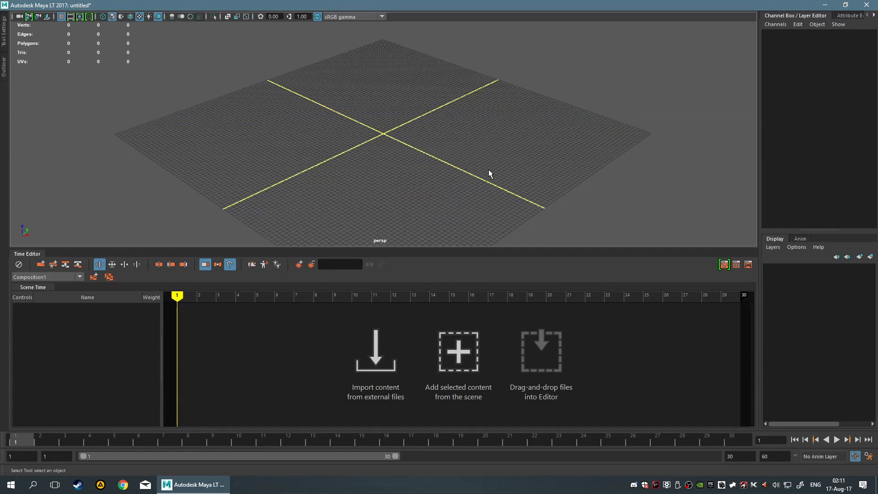
left_click(27, 254)
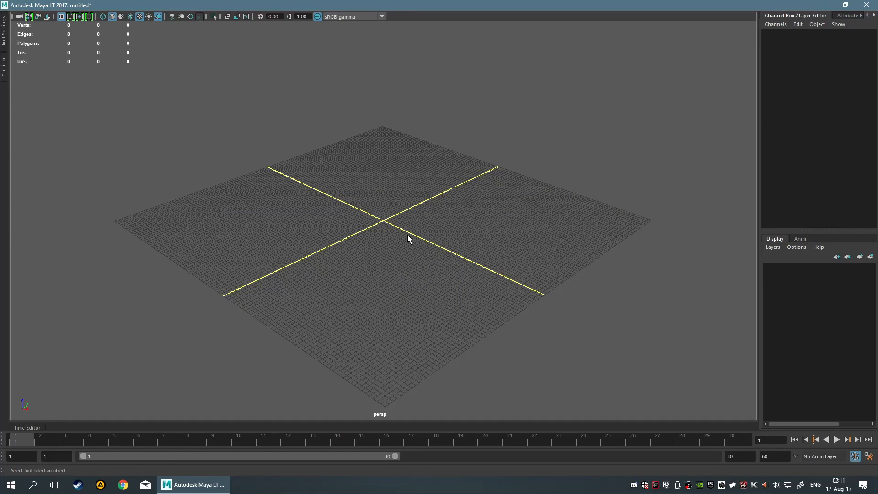